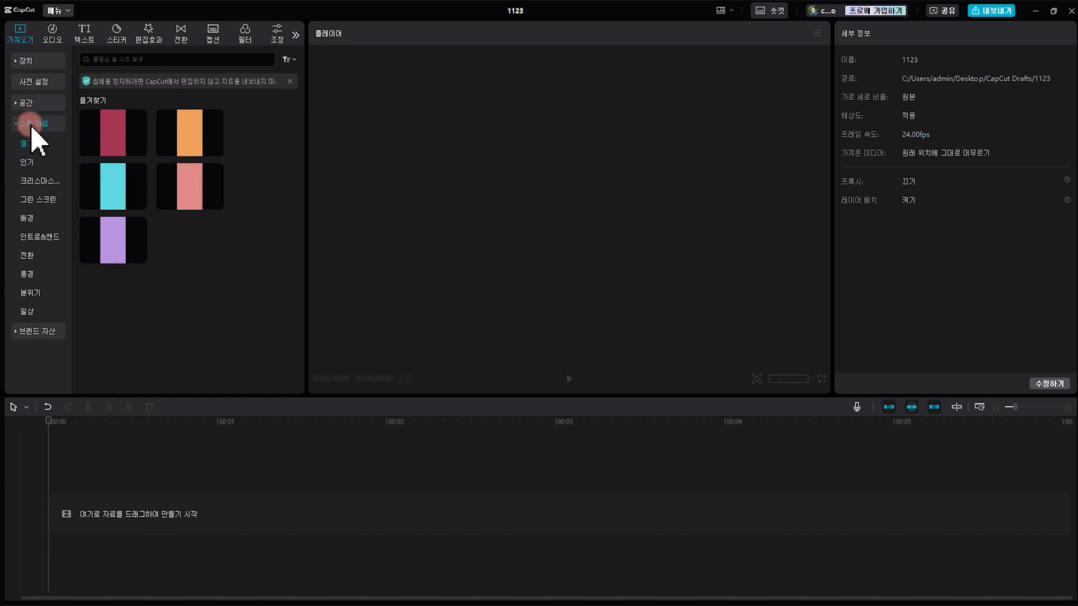
Add the solid red stock background to the favourites and show the favourites collection
left_click(35, 222)
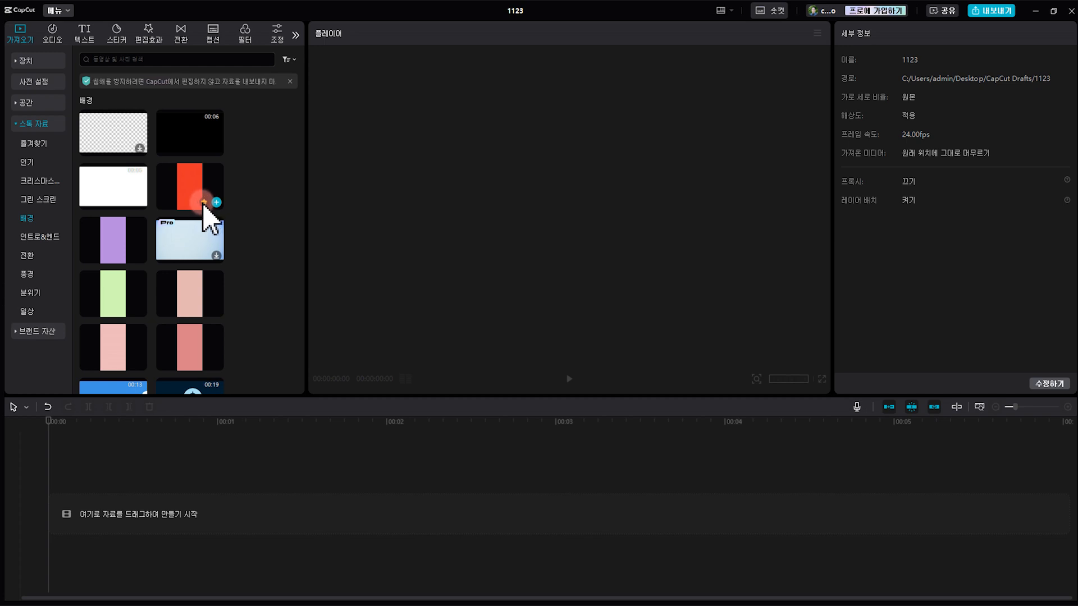
left_click(29, 144)
left_click(115, 141)
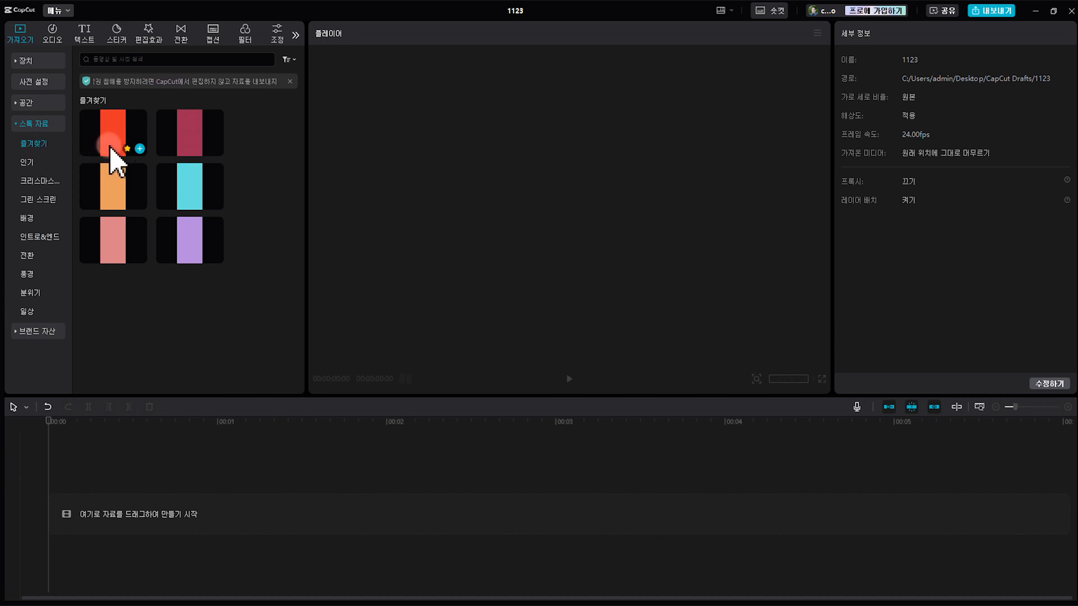
Add the dark green, blue and blue-pink gradient stock backgrounds to the favourites and return to the favourites collection
left_click(37, 219)
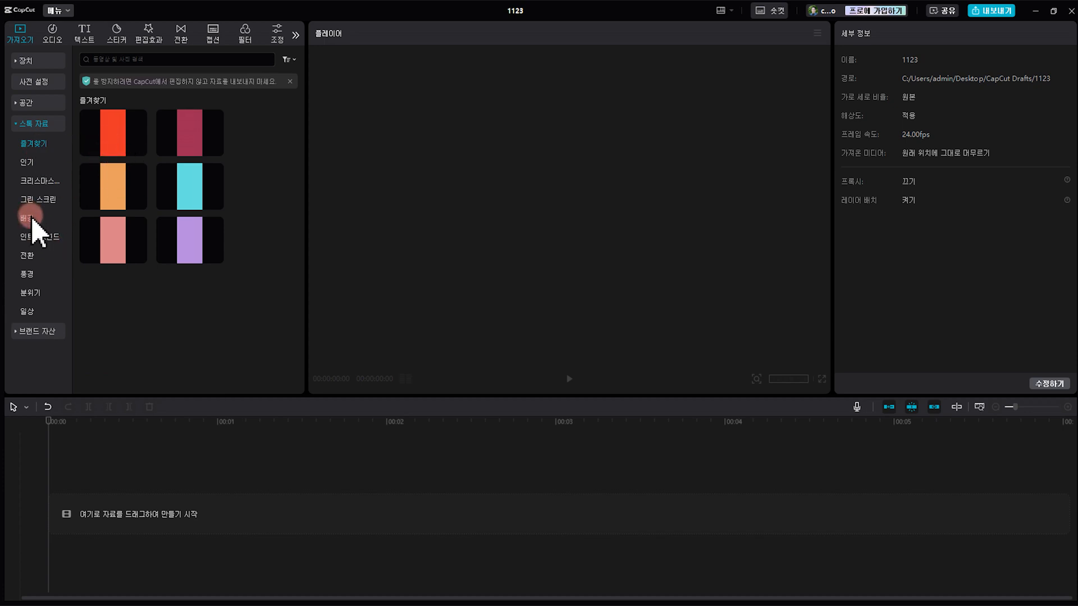
scroll(120, 247, "down", 8)
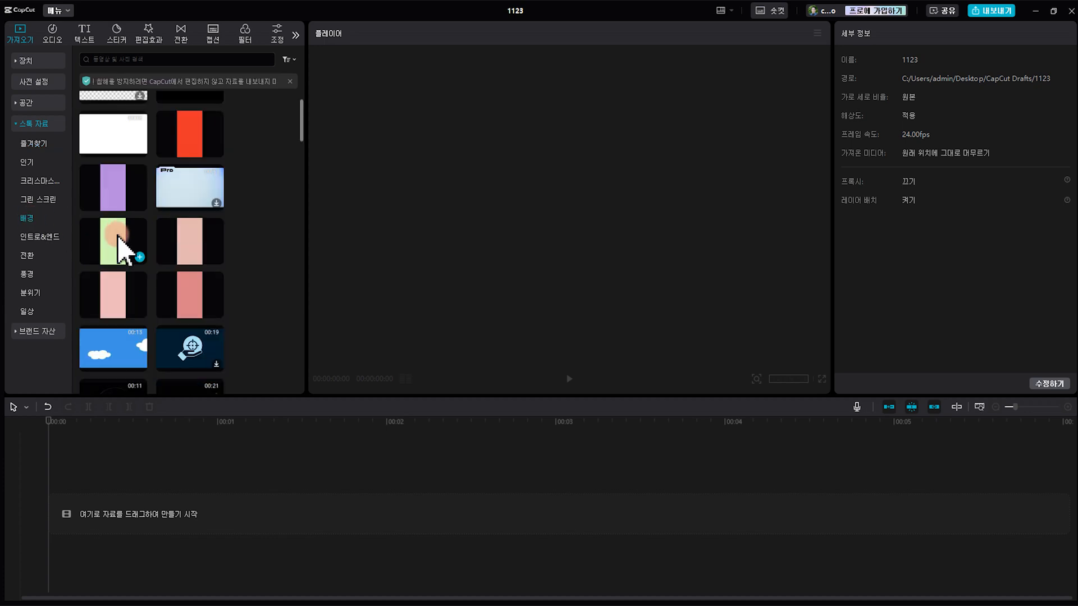
scroll(125, 251, "down", 10)
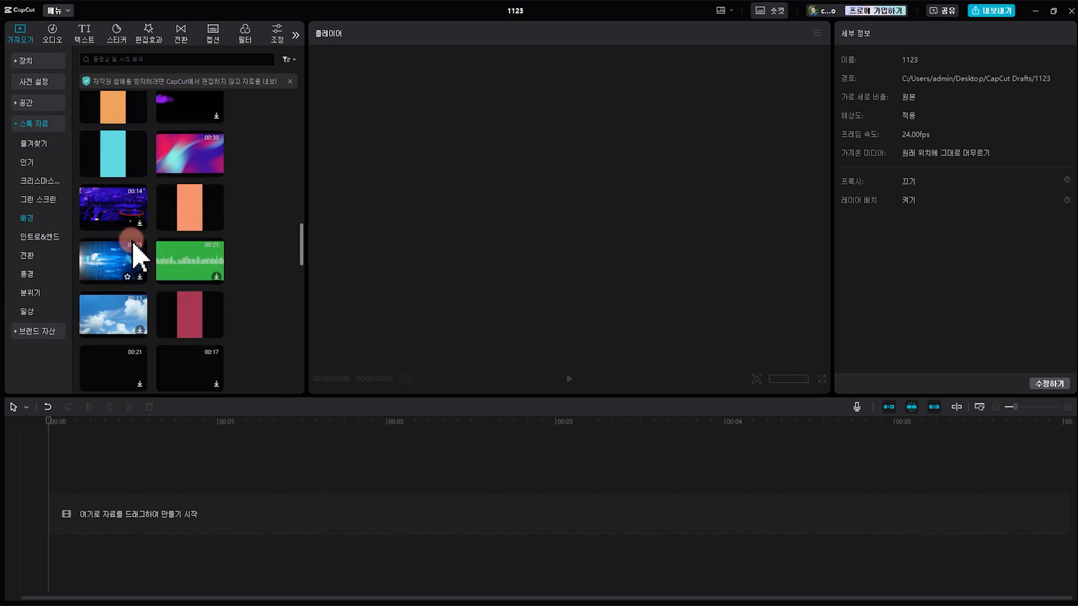
scroll(133, 257, "up", 8)
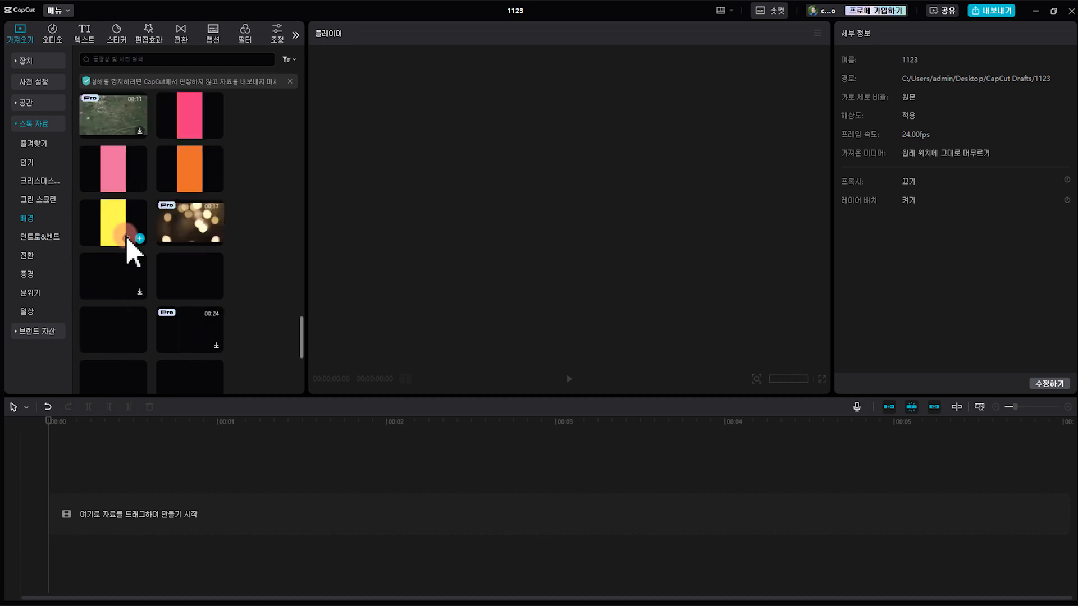
scroll(127, 238, "down", 5)
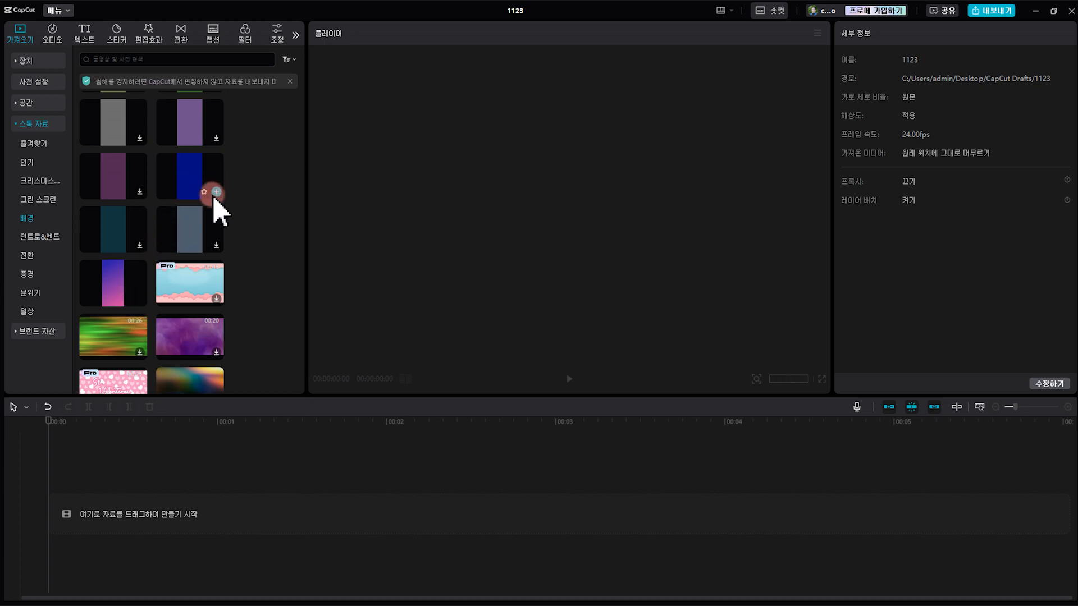
scroll(202, 193, "up", 2)
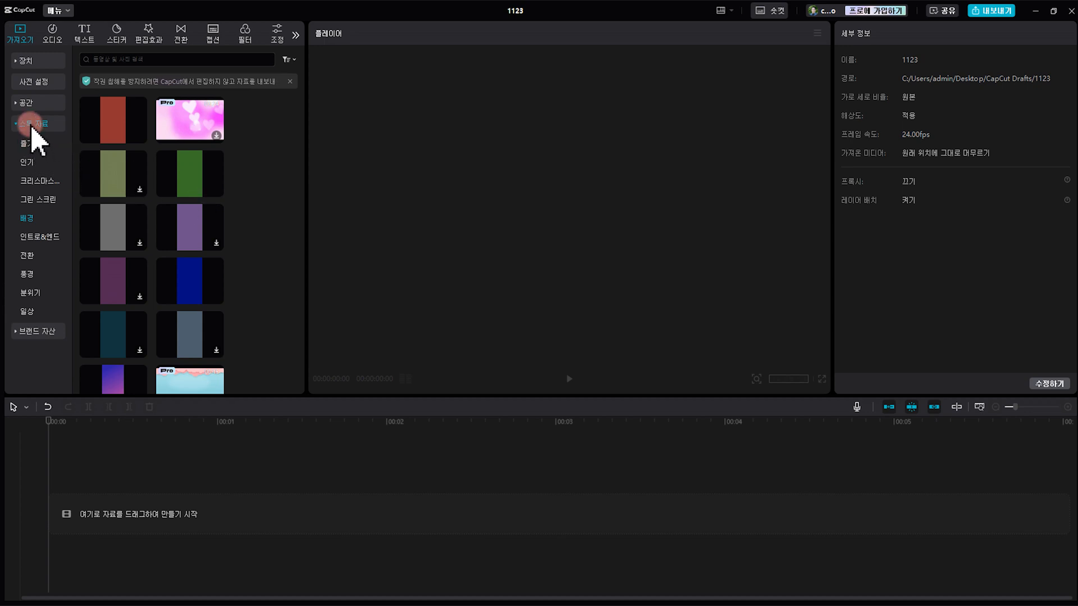
left_click(32, 145)
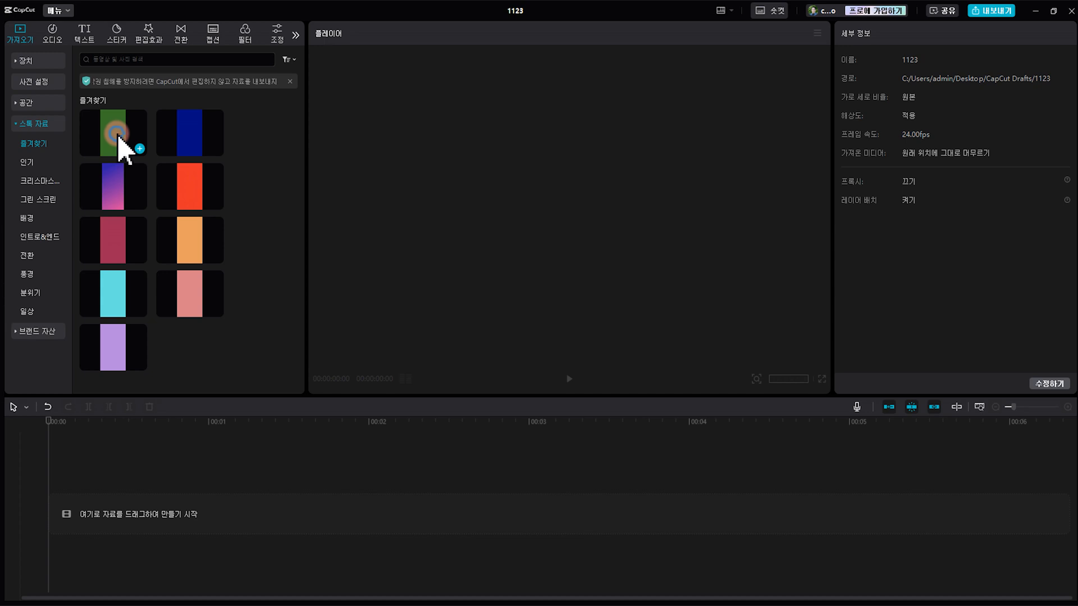
Place the favourited dark green background at the start of the timeline and set its length to exactly 7 seconds
left_click_drag(119, 139, 96, 521)
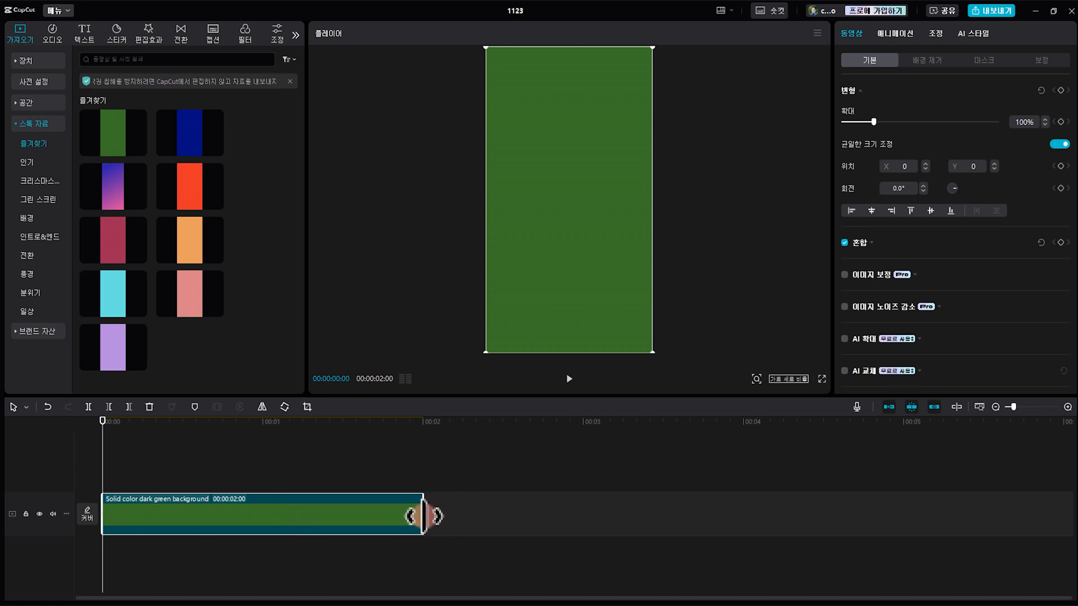
left_click_drag(423, 516, 1016, 516)
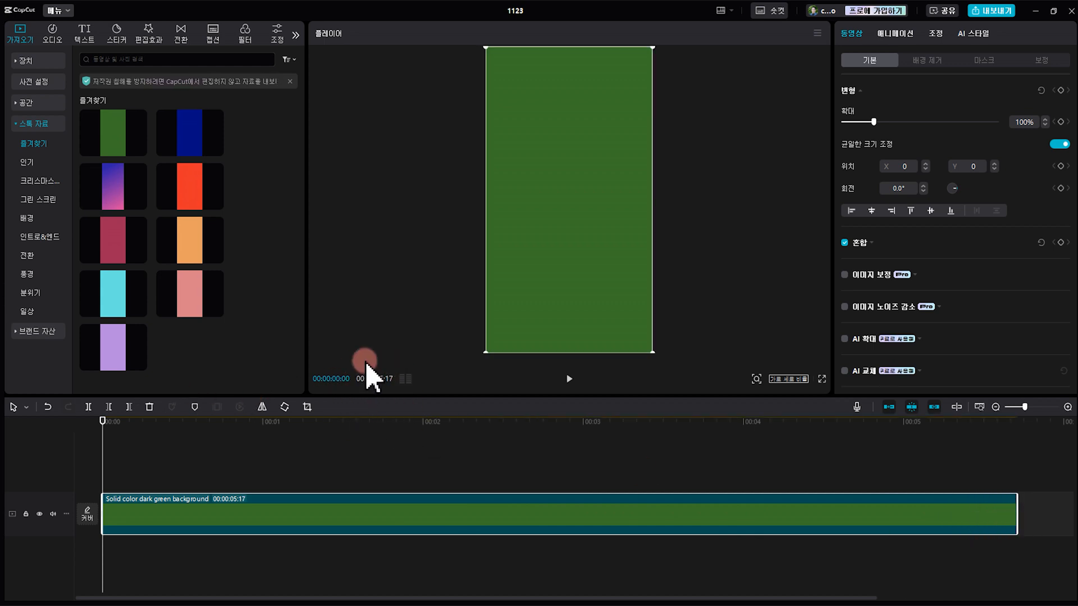
scroll(460, 456, "down", 1)
scroll(460, 461, "down", 1)
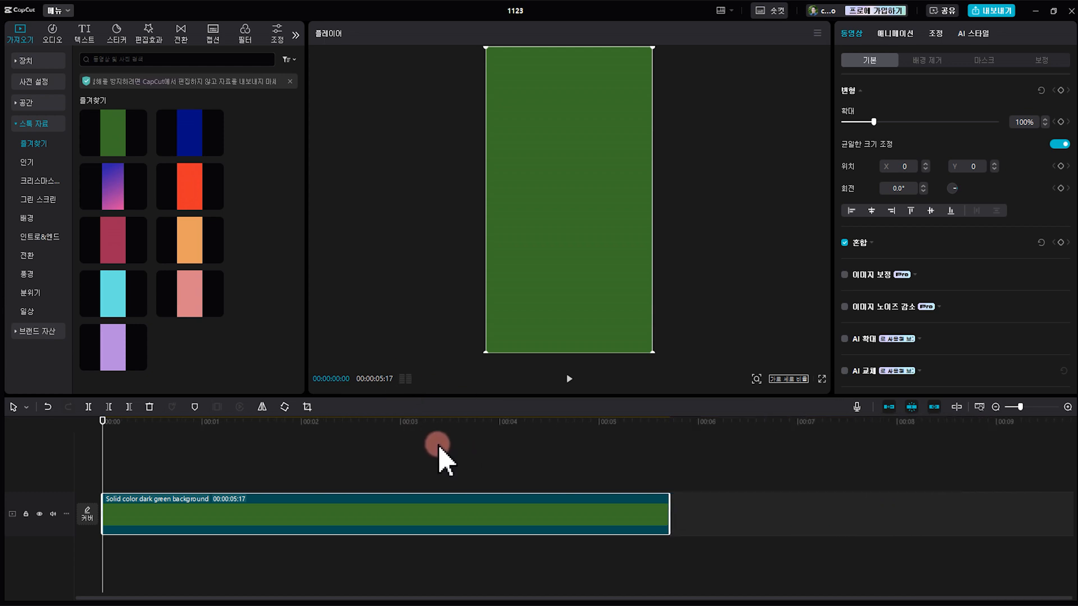
left_click_drag(667, 516, 811, 513)
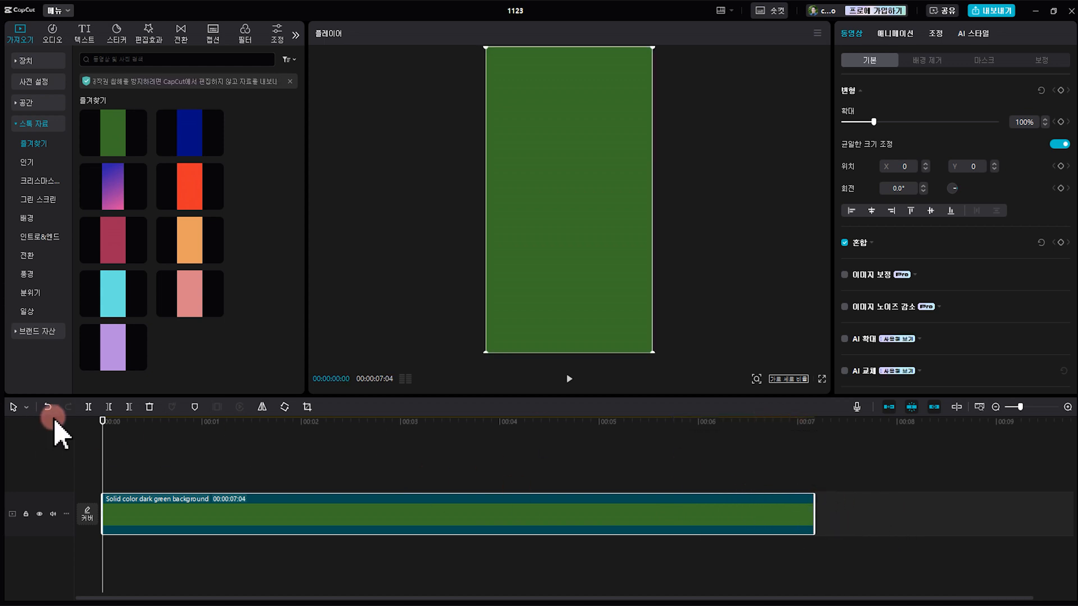
left_click_drag(792, 428, 814, 428)
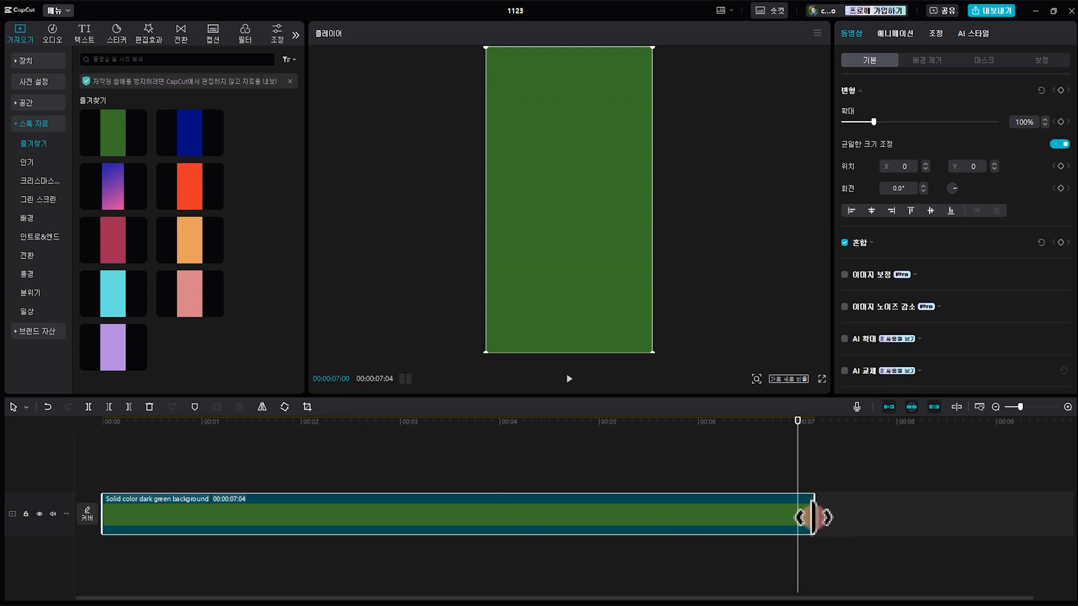
left_click_drag(814, 519, 788, 533)
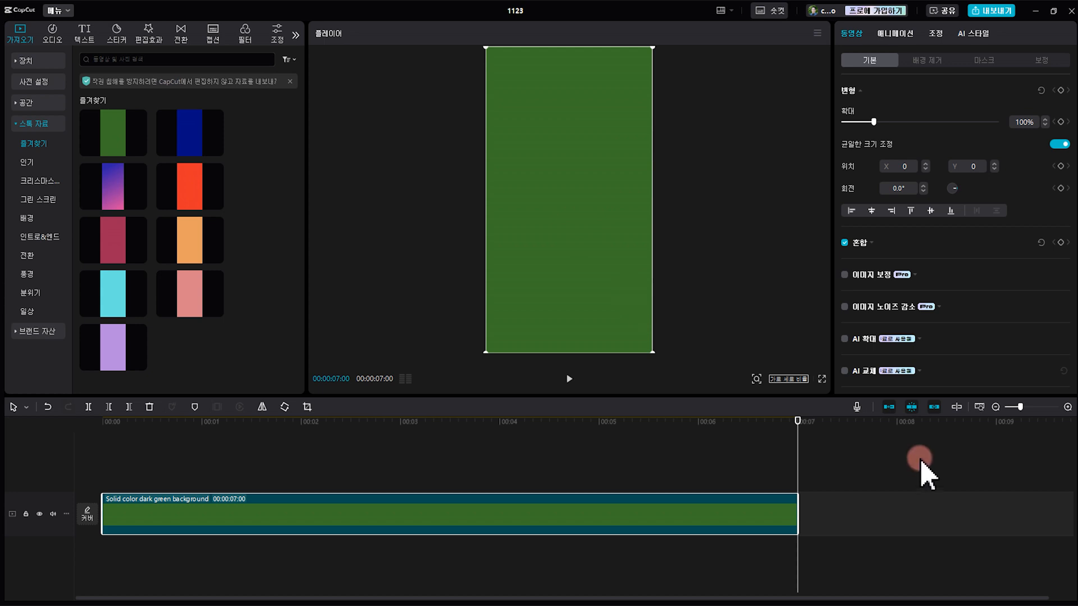
Set the canvas aspect ratio to 16:9 and fill it with the dark green clip, rotated -90° and scaled to 178%
left_click(788, 380)
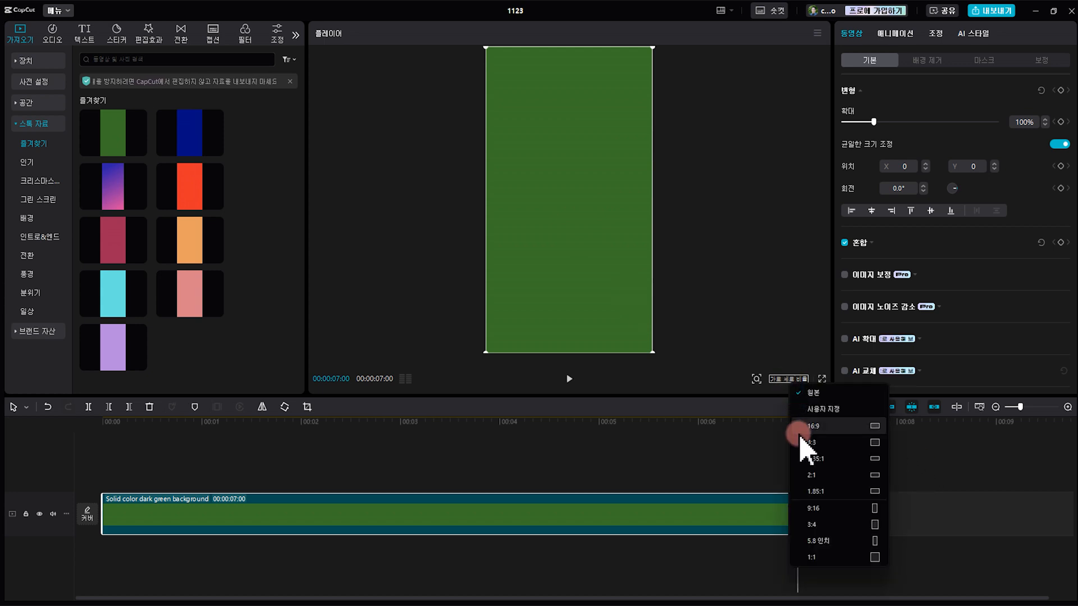
left_click(807, 431)
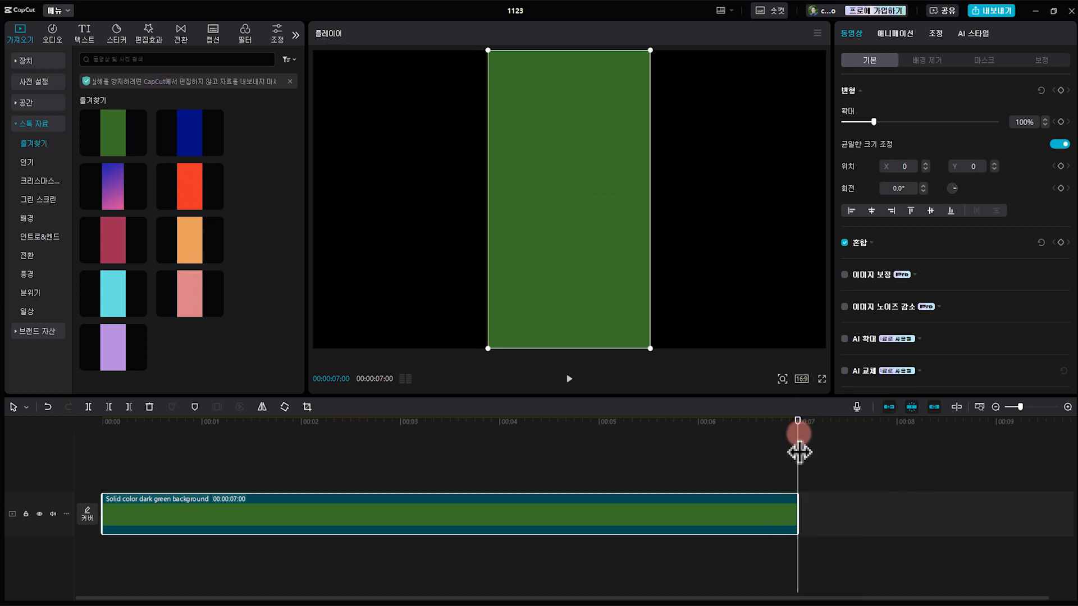
left_click(784, 379)
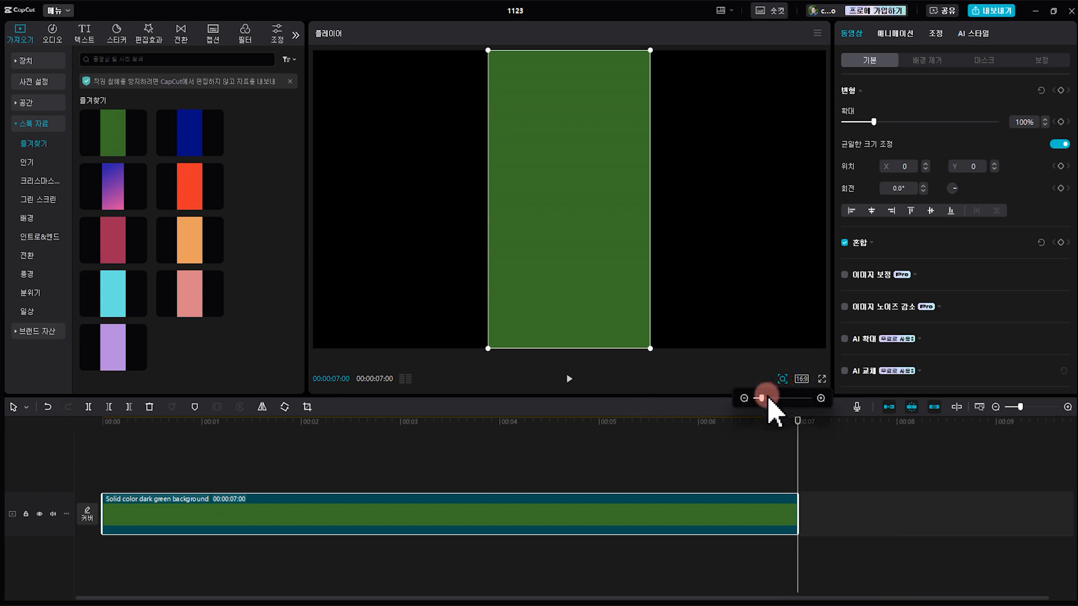
left_click_drag(761, 398, 757, 399)
left_click_drag(570, 323, 657, 207)
left_click_drag(675, 259, 753, 312)
left_click(770, 503)
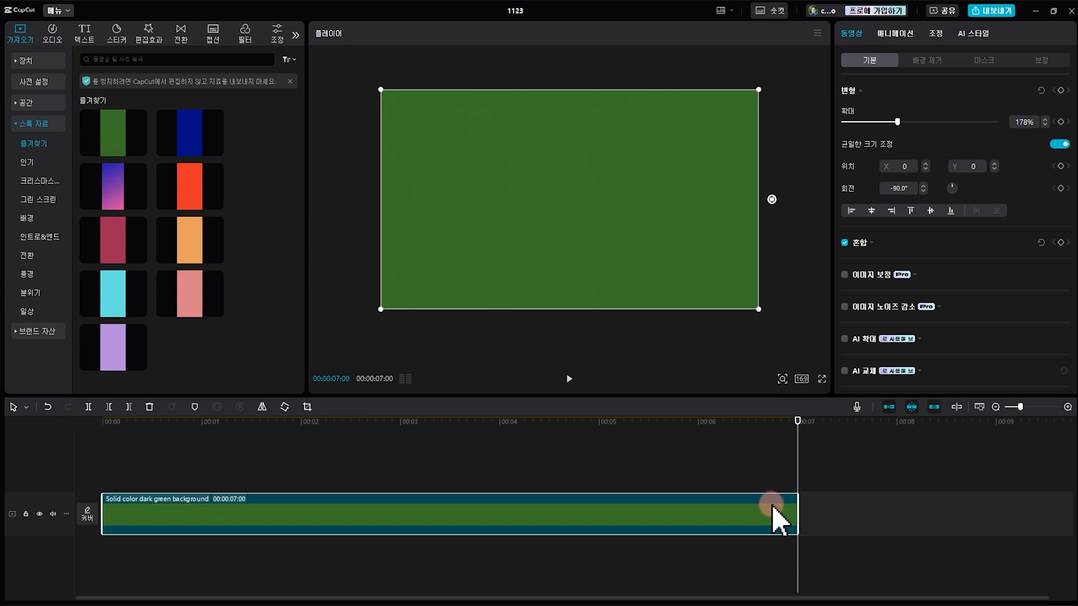
Place the solid red background above the green clip at 00:00 and extend it to a length of about 00:00:06:23
left_click(807, 424)
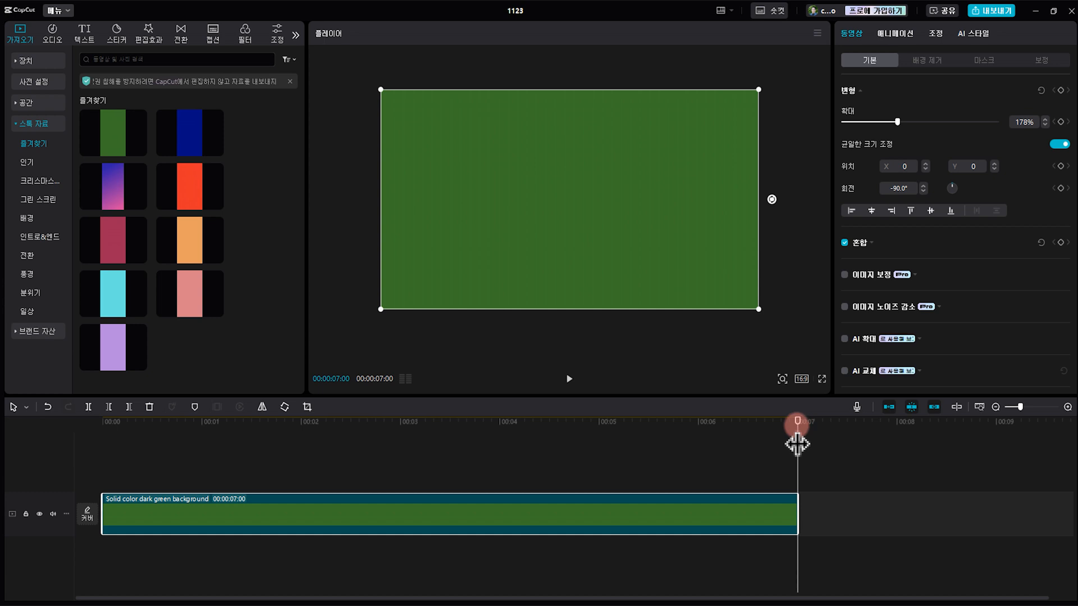
left_click(107, 424)
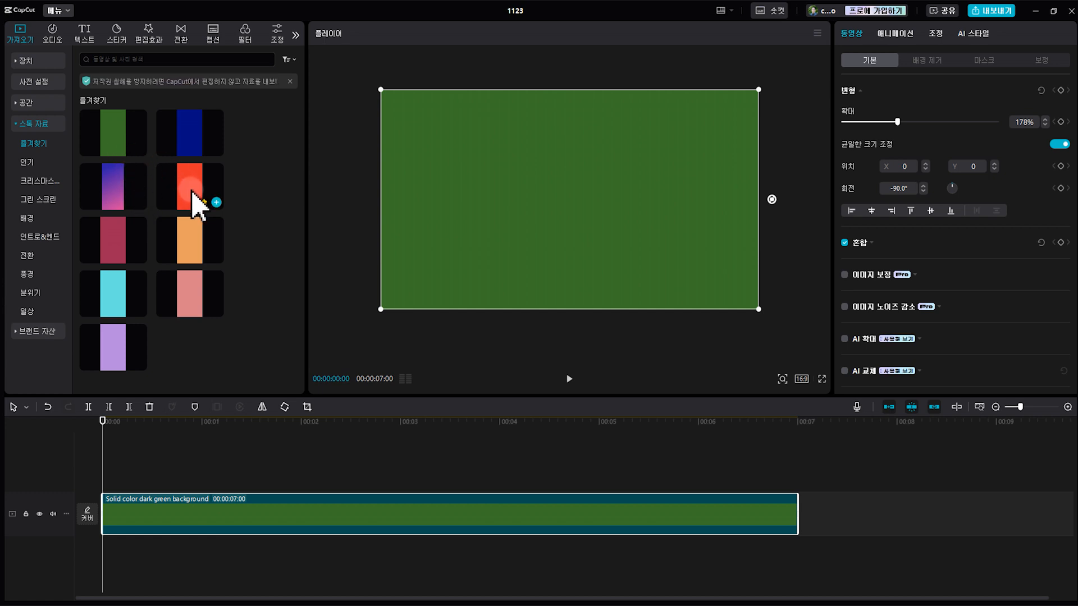
left_click_drag(193, 192, 106, 481)
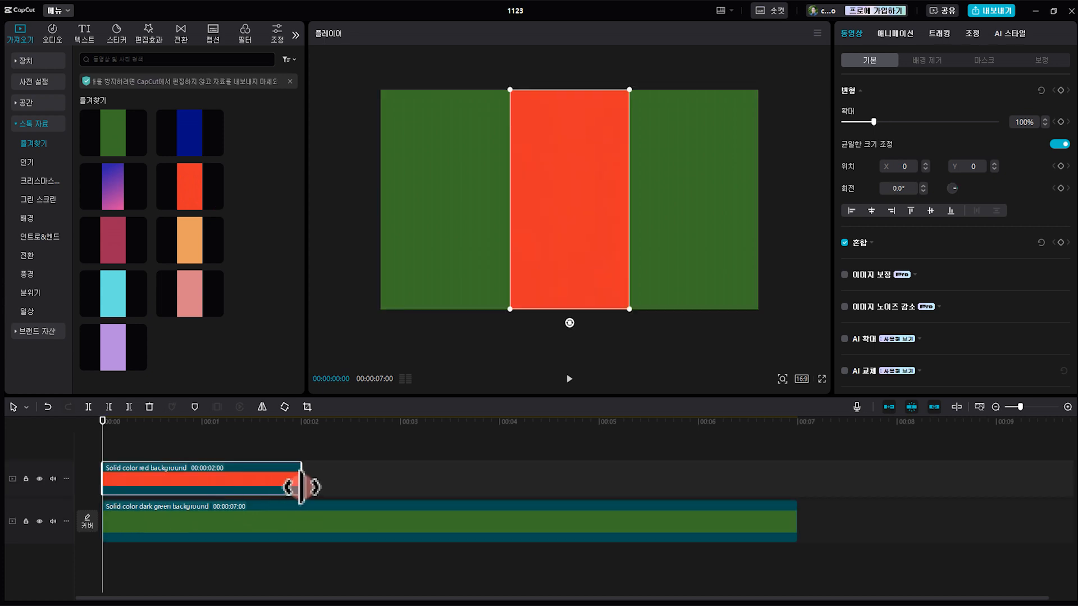
left_click_drag(301, 487, 792, 515)
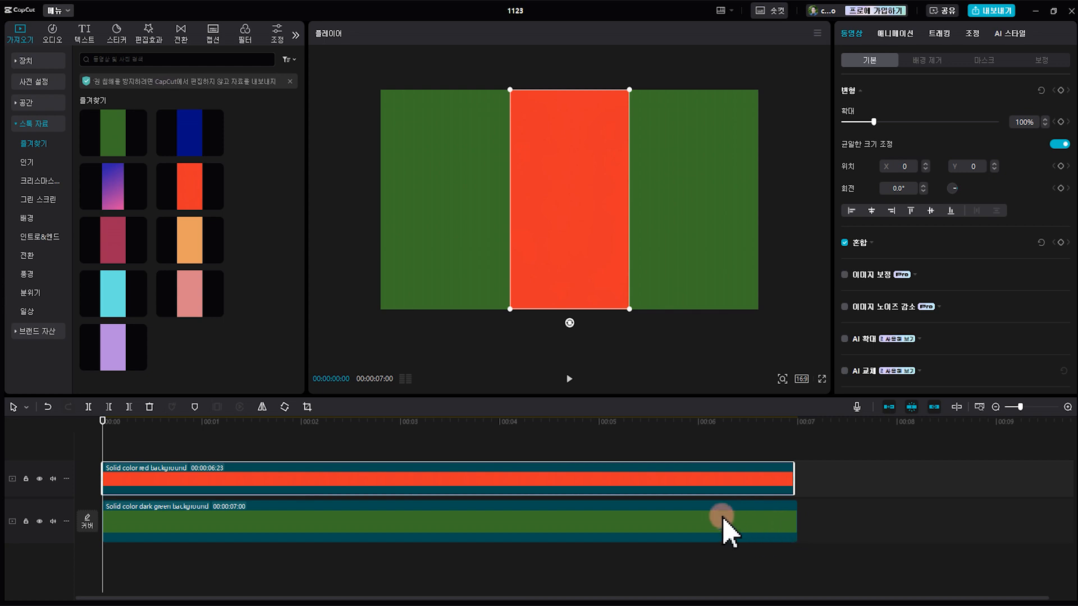
Rotate the red clip -90° and scale it to 178% so it fills the frame
left_click_drag(576, 315, 690, 217)
left_click_drag(673, 260, 784, 342)
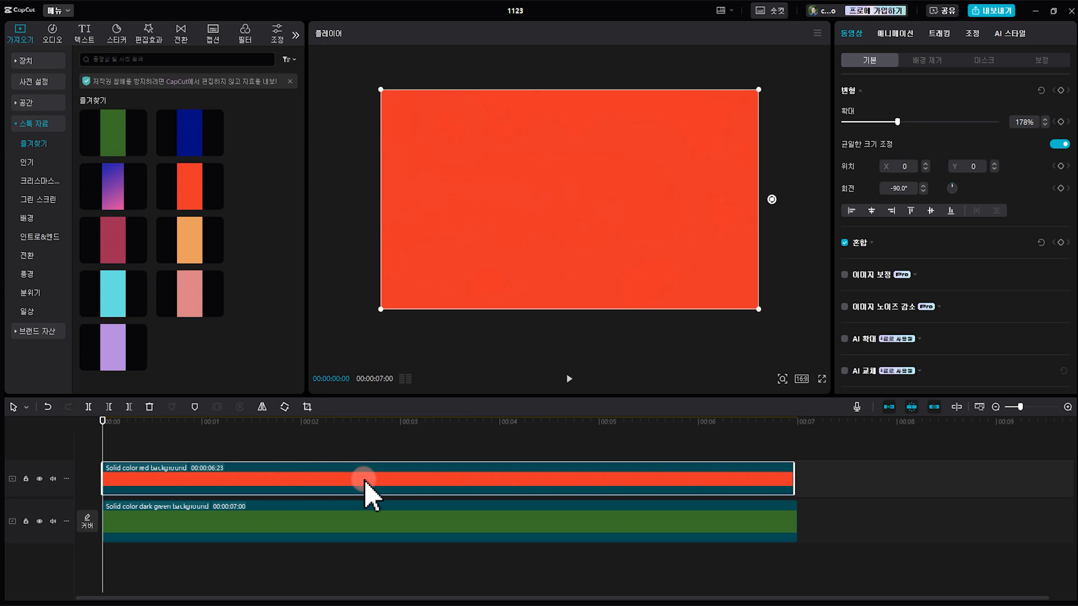
Trim the red clip's beginning so it starts at 00:00:00:05
key("Right")
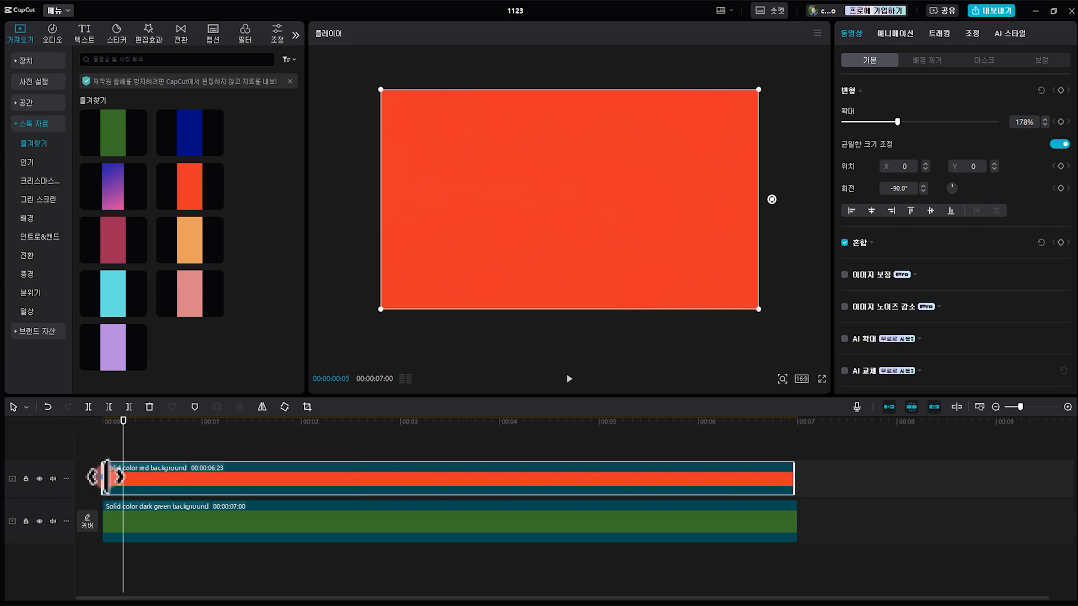
left_click_drag(105, 477, 123, 494)
mouse_move(122, 420)
left_mouse_down()
mouse_move(94, 430)
mouse_move(123, 439)
left_mouse_up()
Apply a horizontal (가로) mask to the red clip, rotated 42° and moved to X 180, Y 320 beyond the frame's upper-left corner
left_click(279, 478)
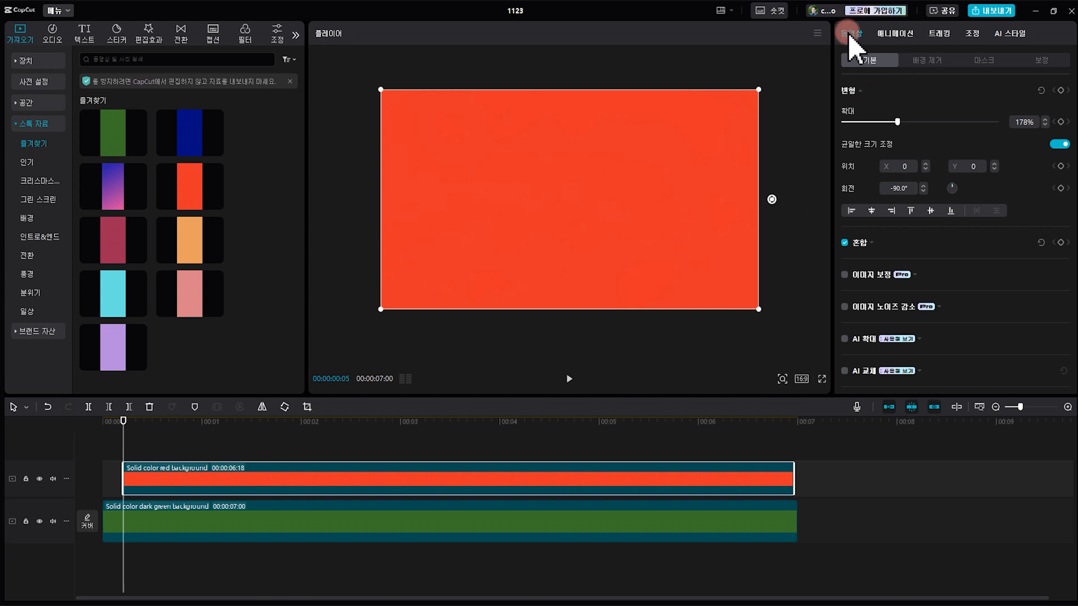
left_click(986, 59)
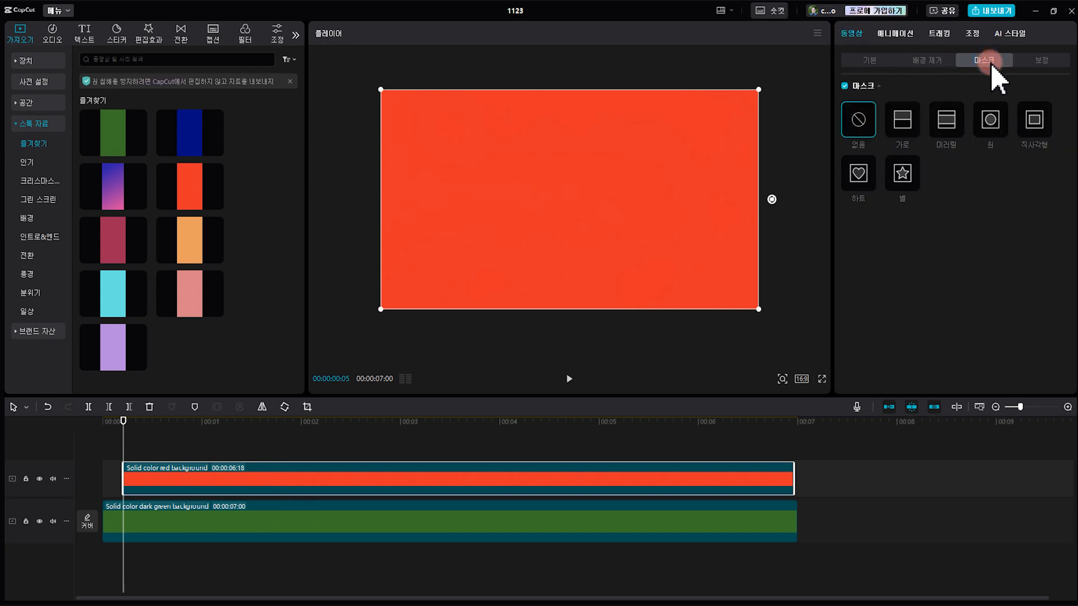
left_click(898, 126)
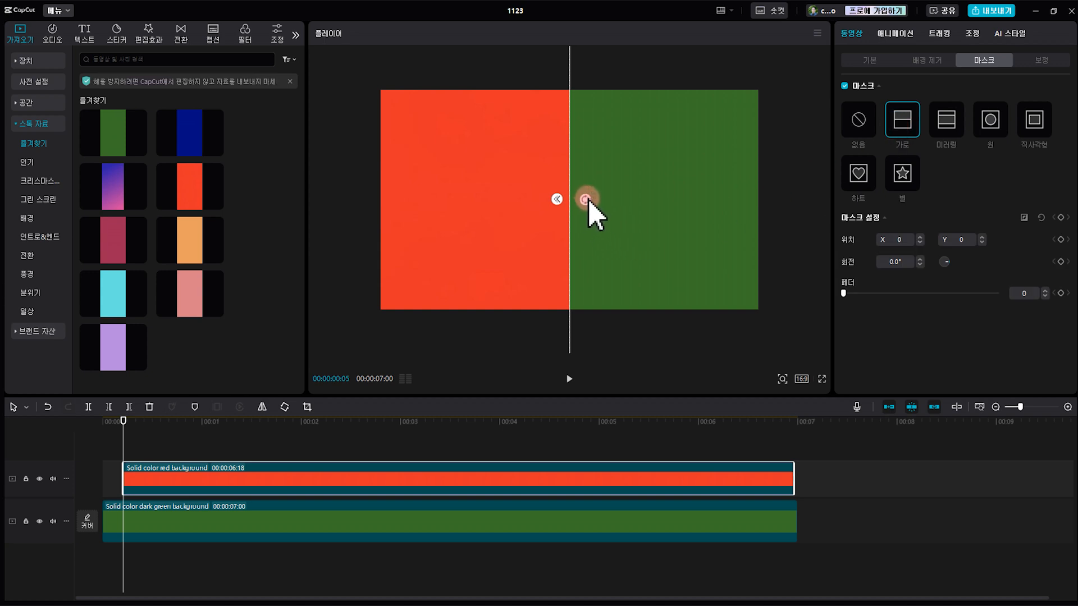
left_click_drag(586, 198, 270, 223)
left_click_drag(380, 109, 322, 101)
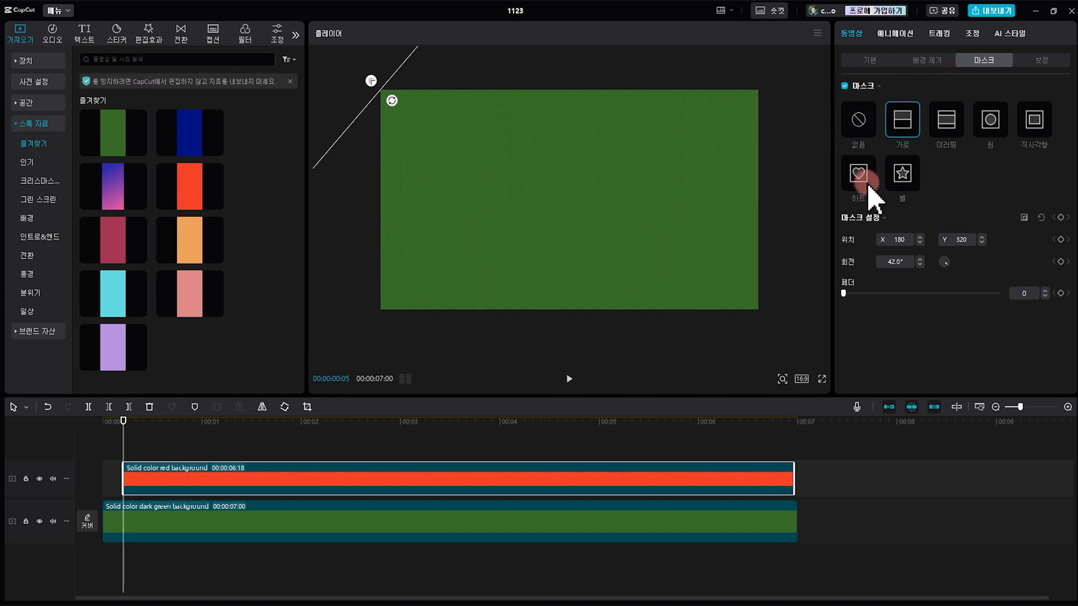
Keyframe the mask settings at 00:00:00:05, and at 00:00:00:12 move the mask to X -180, Y -320 past the opposite corner
left_click(1060, 218)
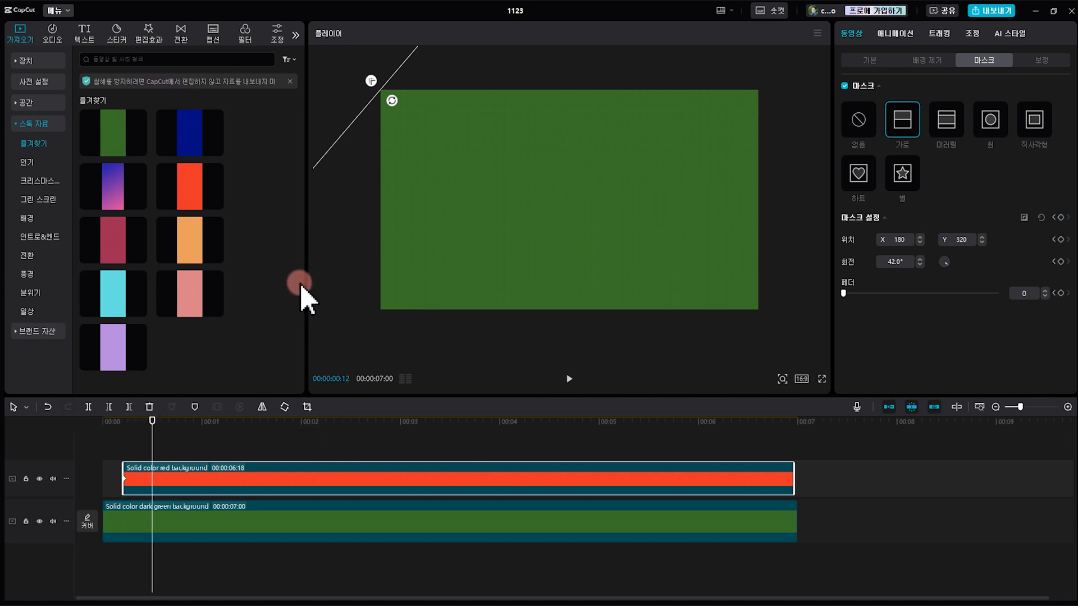
left_click_drag(365, 110, 750, 346)
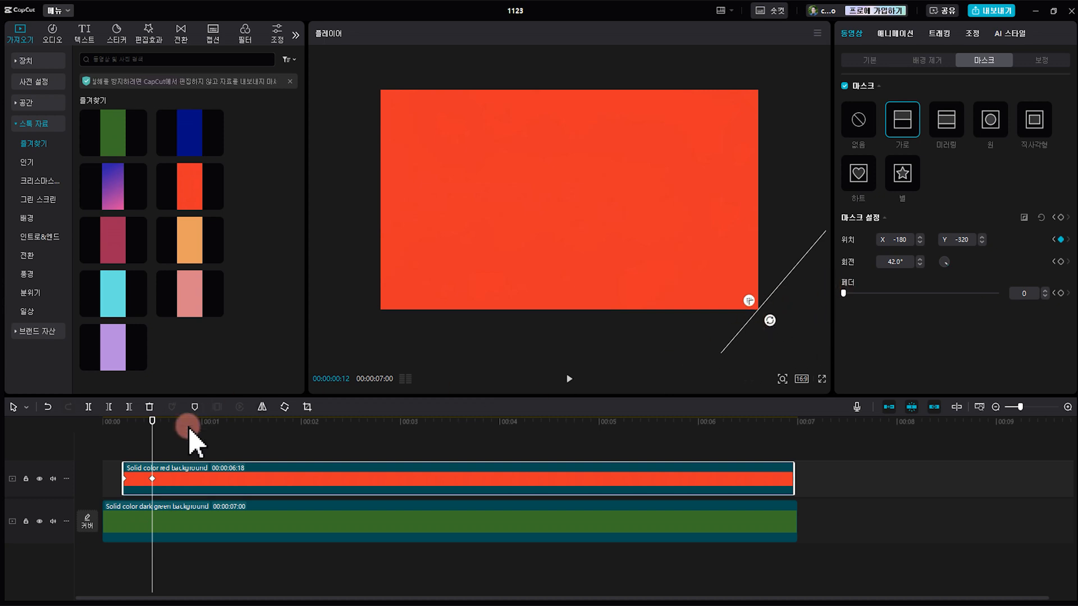
mouse_move(154, 438)
left_mouse_down()
mouse_move(96, 433)
mouse_move(89, 420)
mouse_move(113, 435)
mouse_move(103, 438)
mouse_move(126, 421)
mouse_move(164, 435)
mouse_move(150, 428)
left_mouse_up()
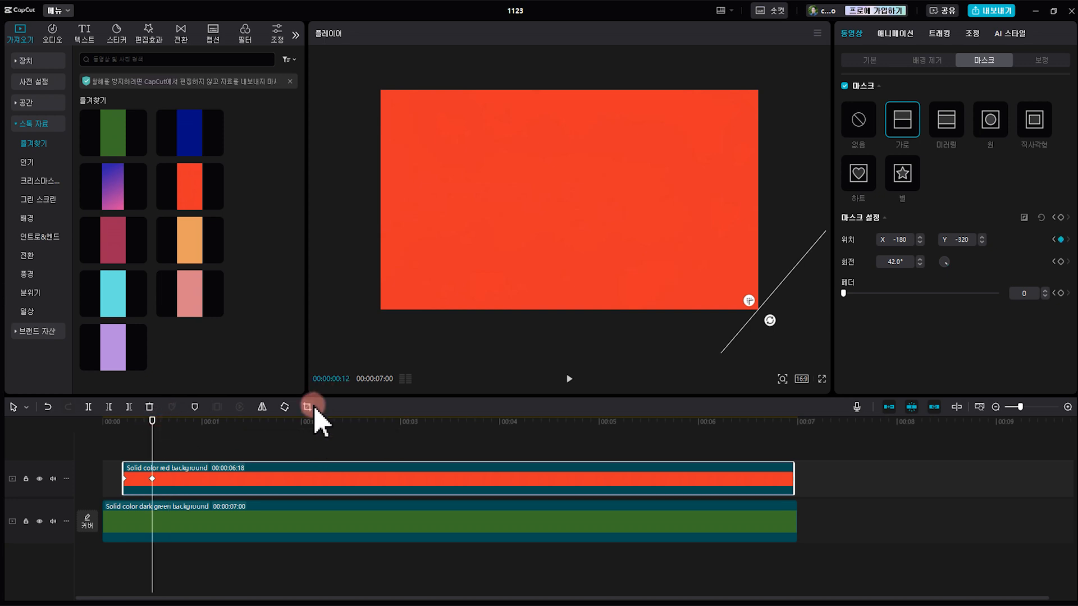
Duplicate the masked red clip onto a new track directly above it and return the playhead to 00:00:00:05
left_click_drag(383, 397, 380, 316)
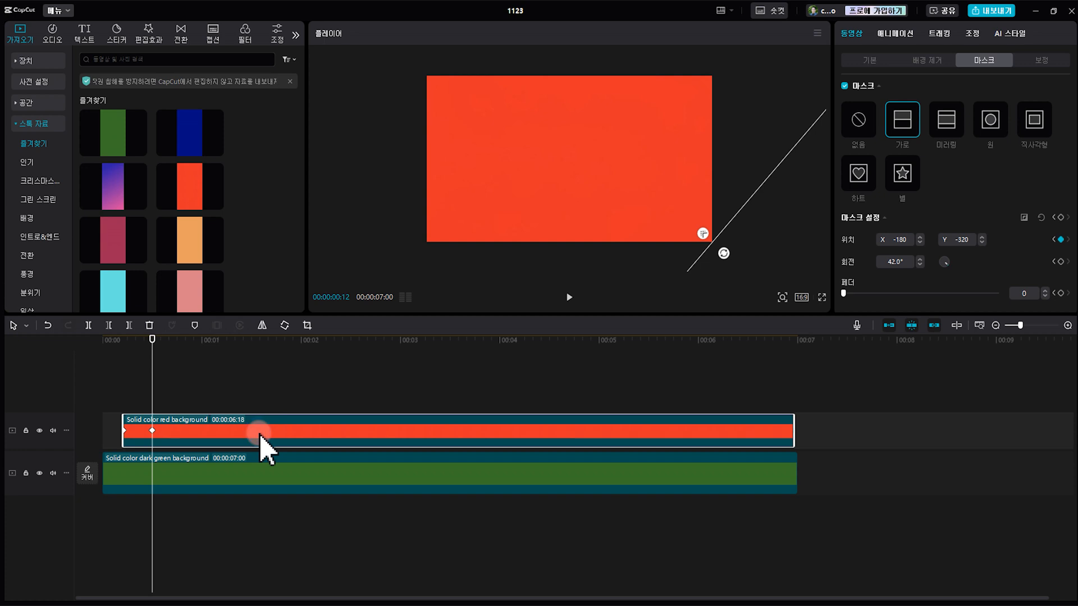
left_click_drag(256, 442, 275, 420)
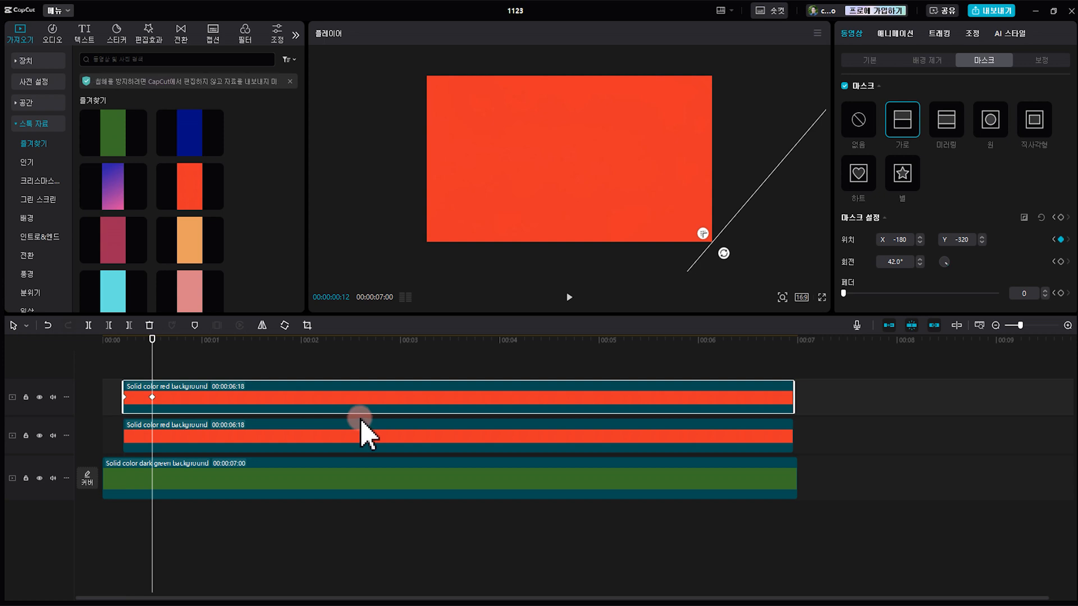
left_click_drag(159, 345, 122, 393)
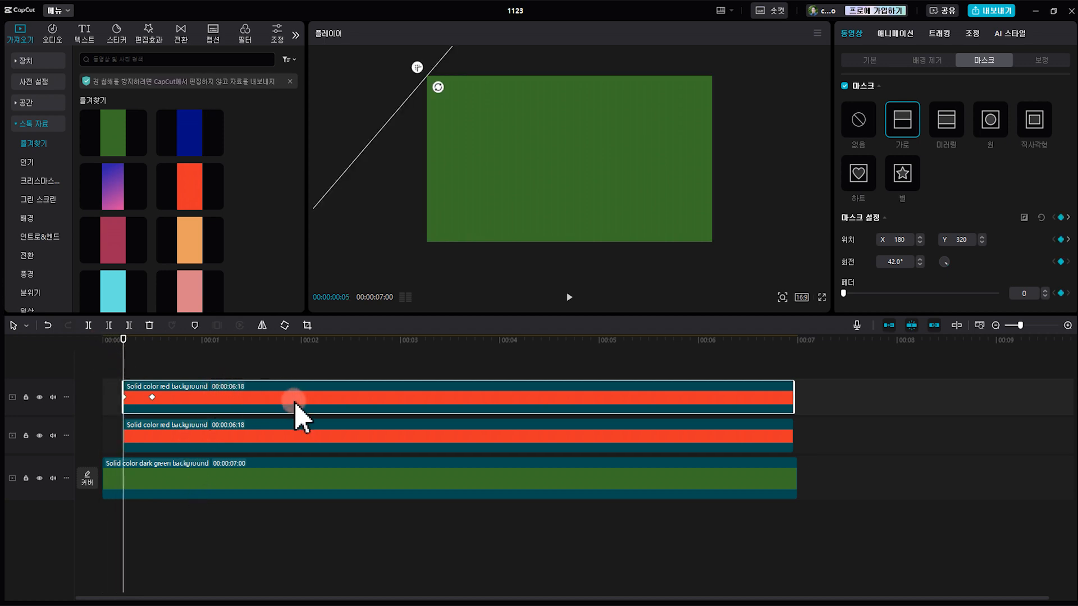
Paste four more copies of the masked red clip at 00:00:00:05 on new tracks, making a stack of six
key("ctrl+v")
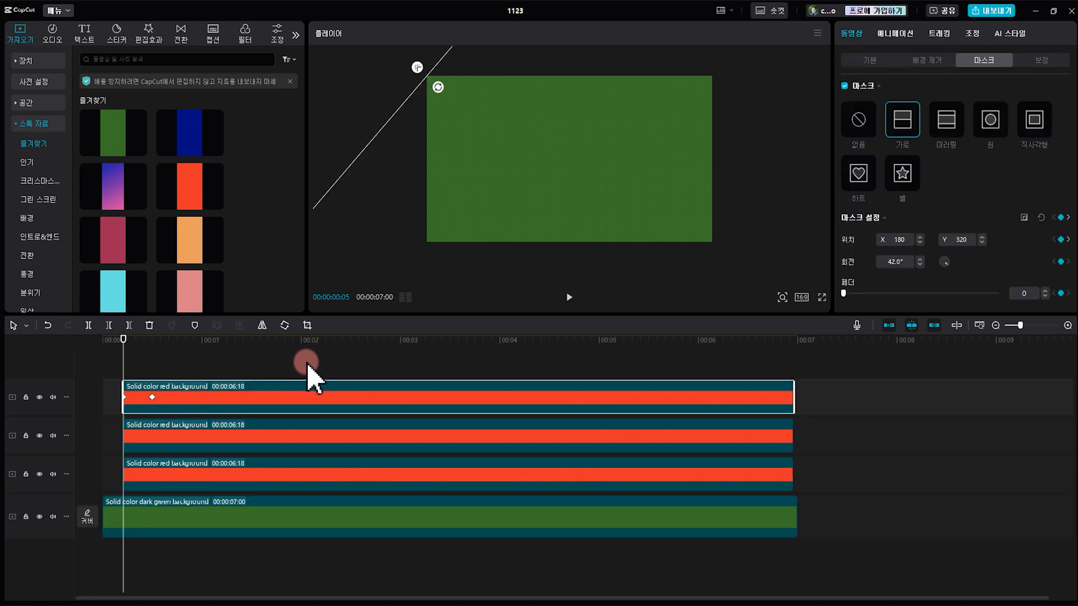
key("ctrl+v")
key("ctrl+v")
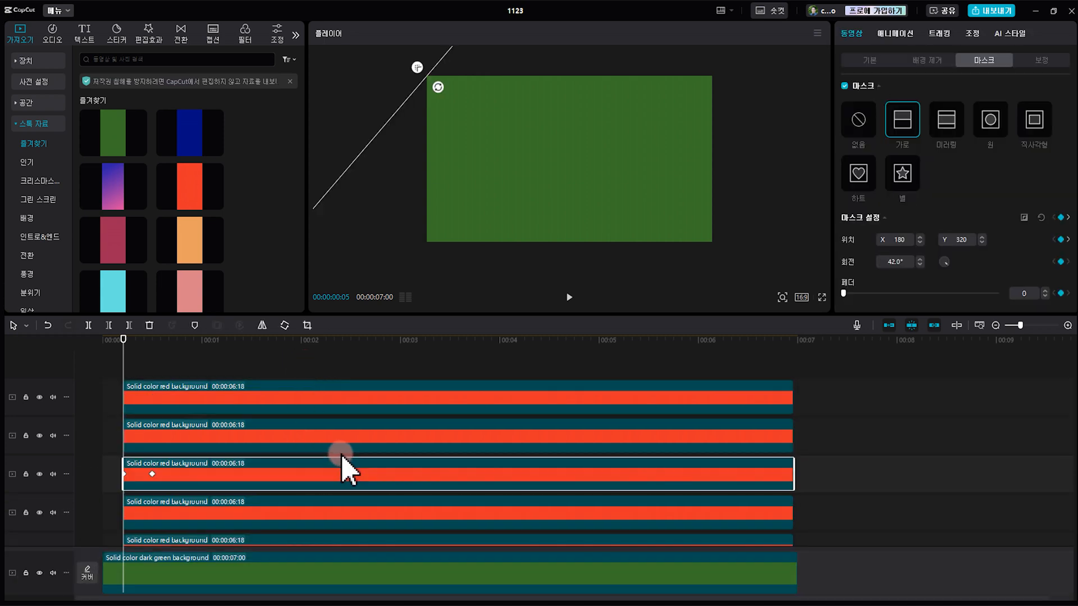
key("ctrl+v")
left_click_drag(449, 316, 439, 247)
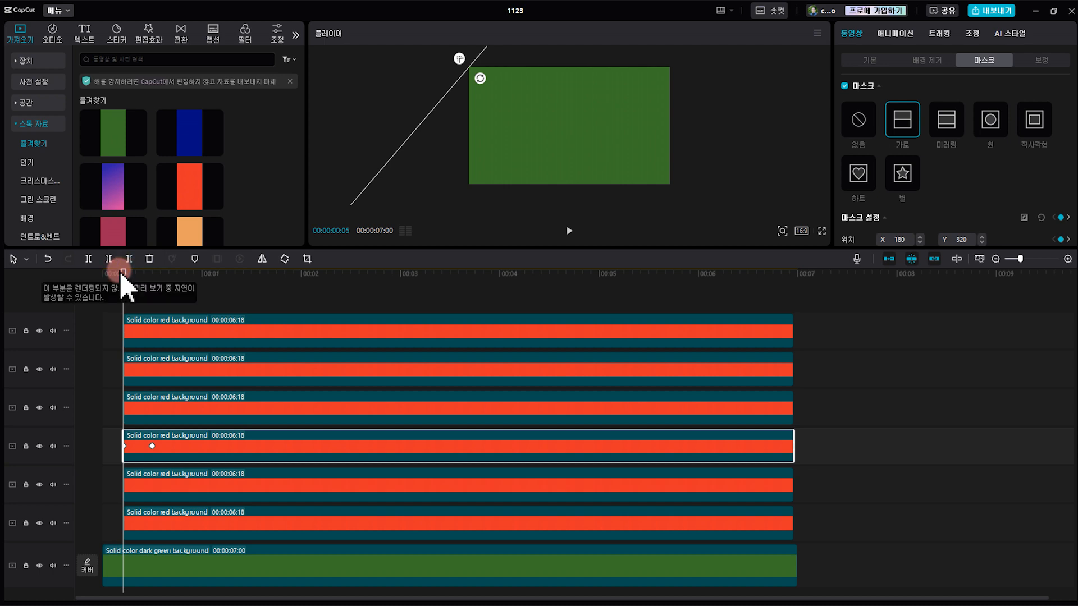
Stagger the red clips five frames apart going up the tracks, from 00:00:00:10 for the second-lowest to 00:00:01:06 for the topmost
key("Right")
key("Right")
key("Right")
key("Right")
key("Right")
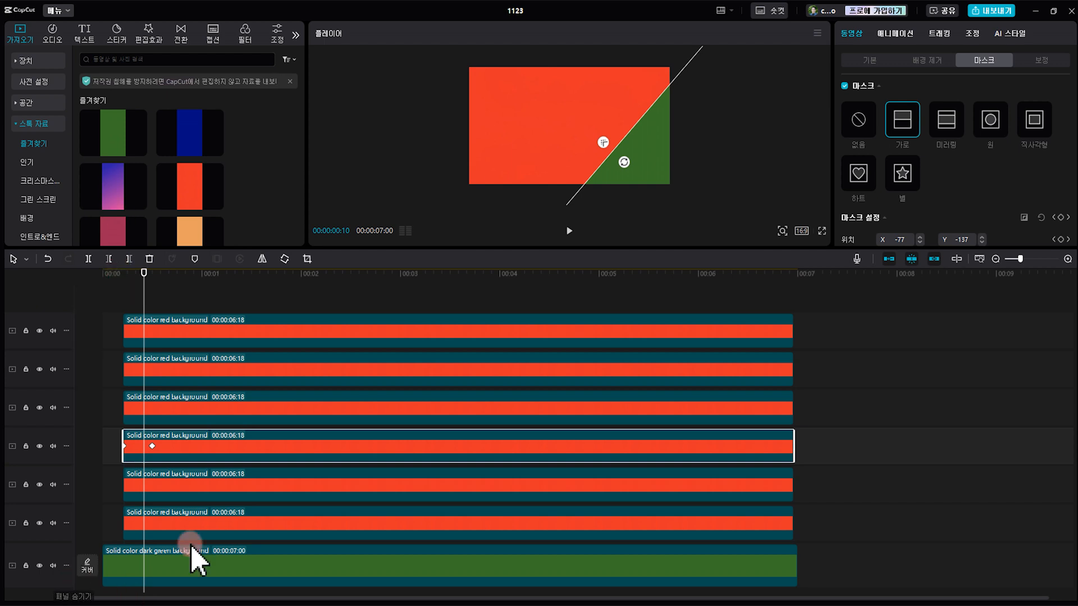
left_click(171, 486)
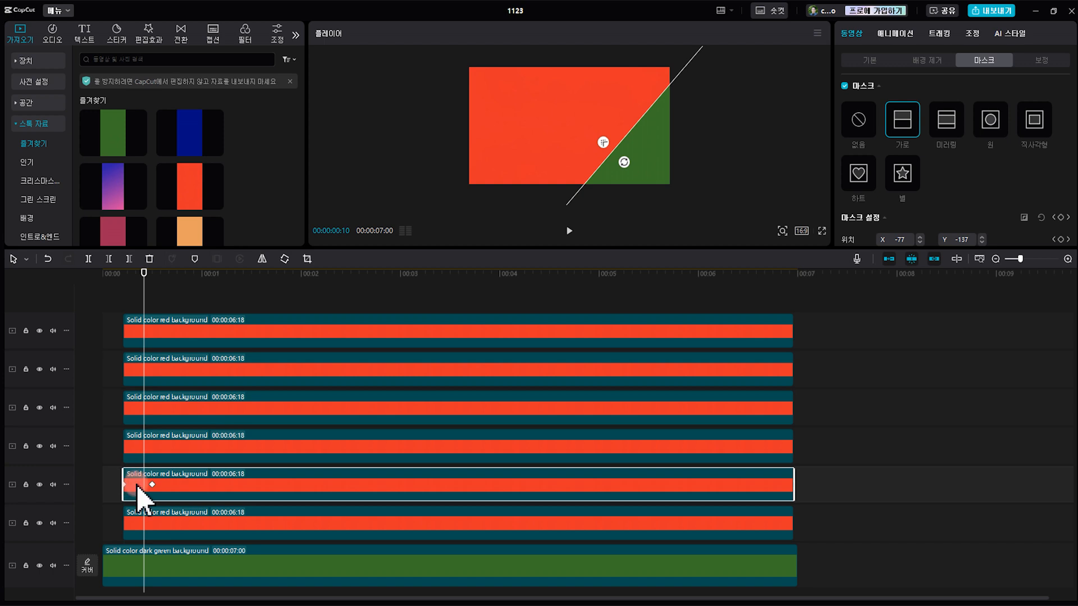
mouse_move(192, 487)
left_mouse_down()
mouse_move(214, 493)
mouse_move(203, 495)
left_mouse_up()
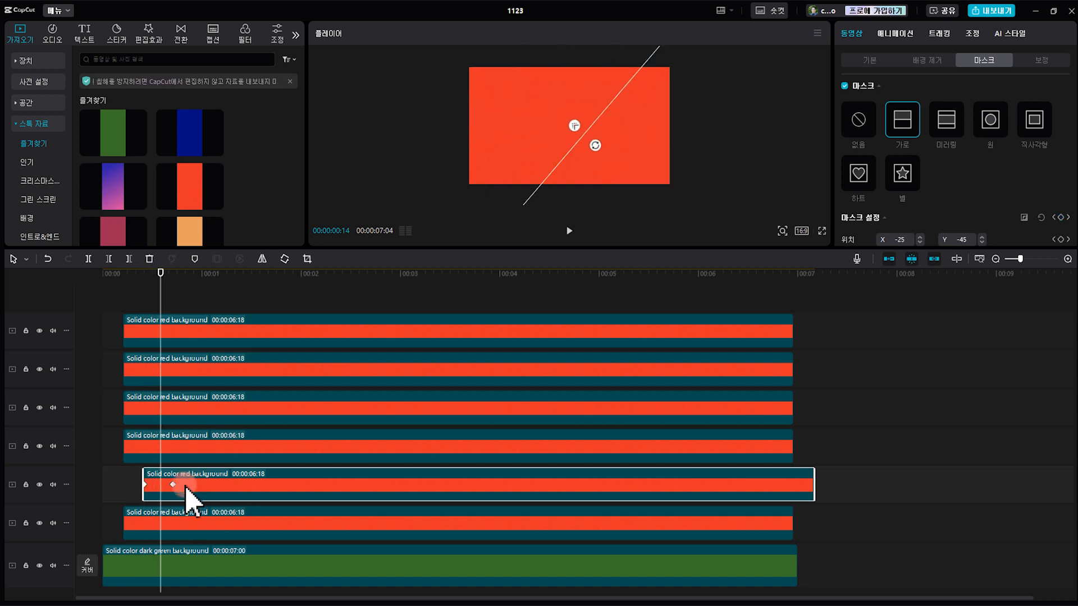
left_click_drag(186, 487, 380, 337)
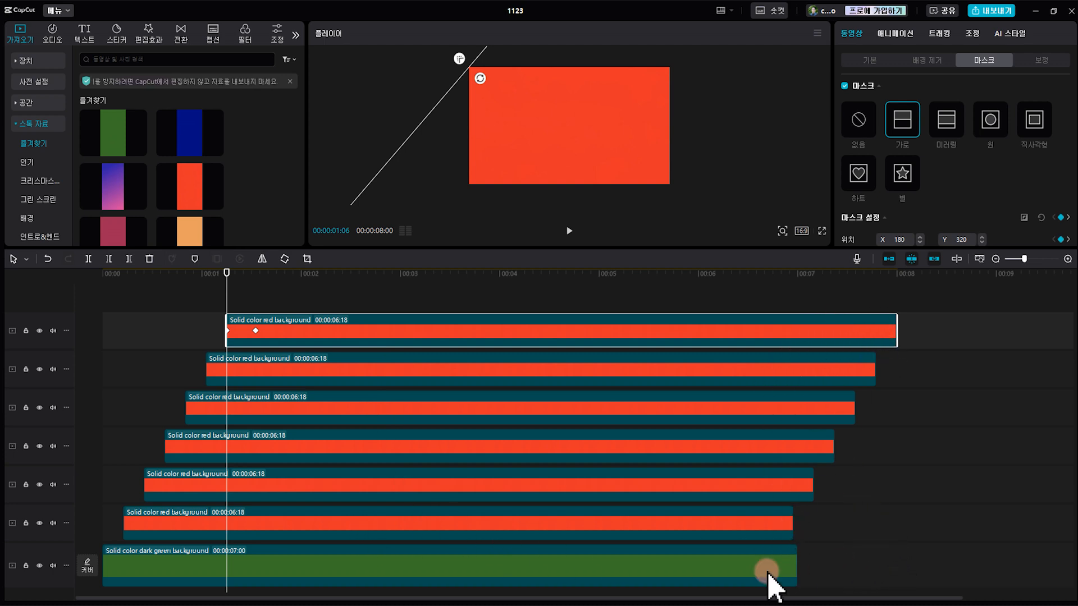
Adjust the ends of all six red clips to line up with the green clip's end at 00:00:07:00
left_click(784, 530)
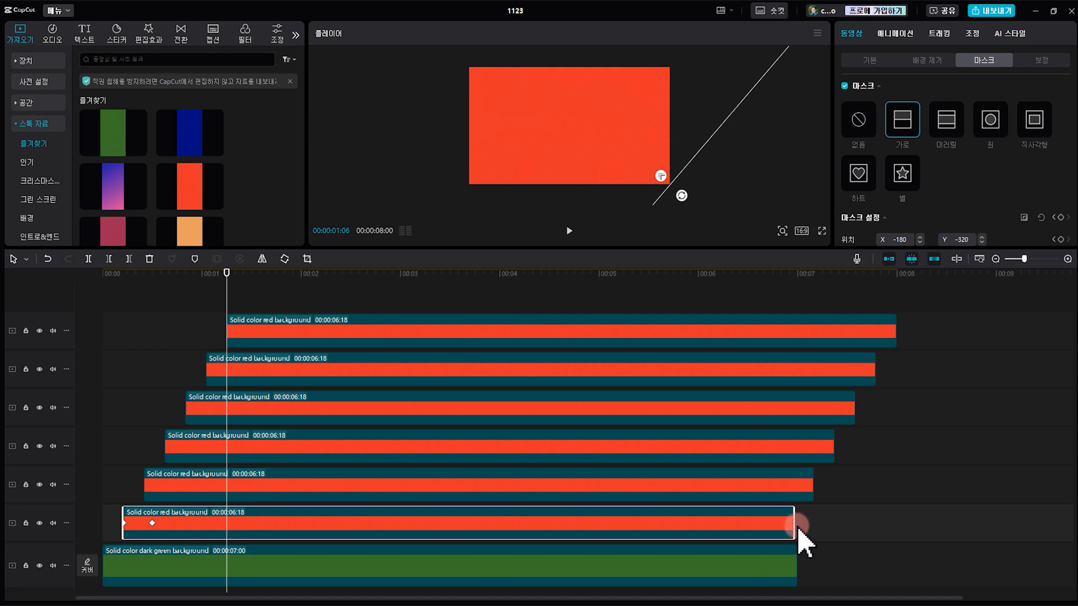
left_click_drag(791, 528, 795, 528)
left_click(812, 486)
left_click_drag(812, 486, 795, 486)
left_click_drag(833, 449, 797, 465)
left_click_drag(854, 407, 805, 410)
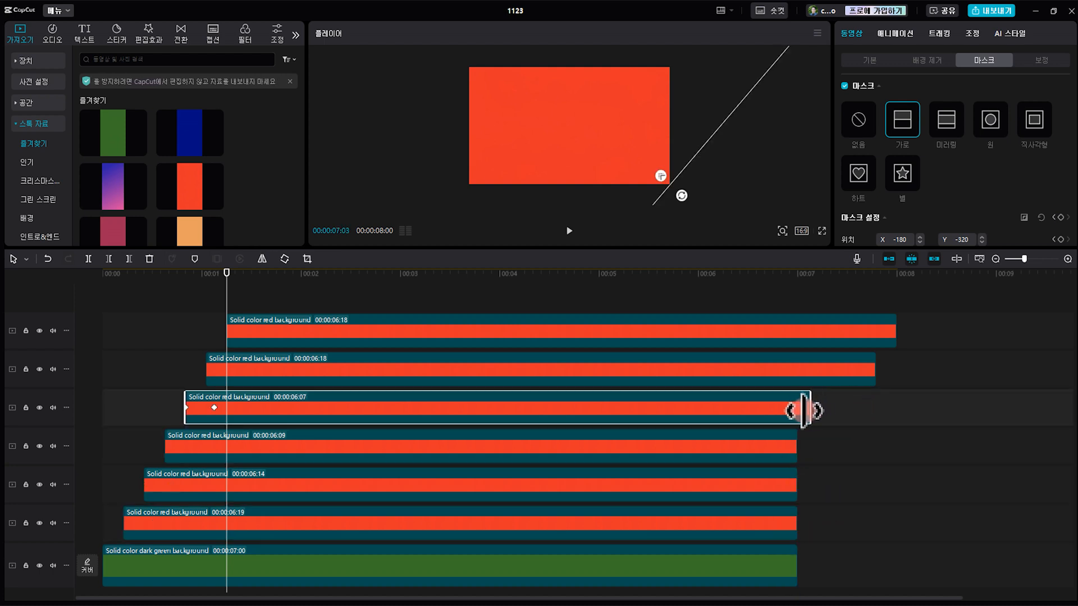
left_click(859, 371)
left_click_drag(878, 367, 797, 368)
left_click(894, 343)
left_click_drag(894, 342, 798, 342)
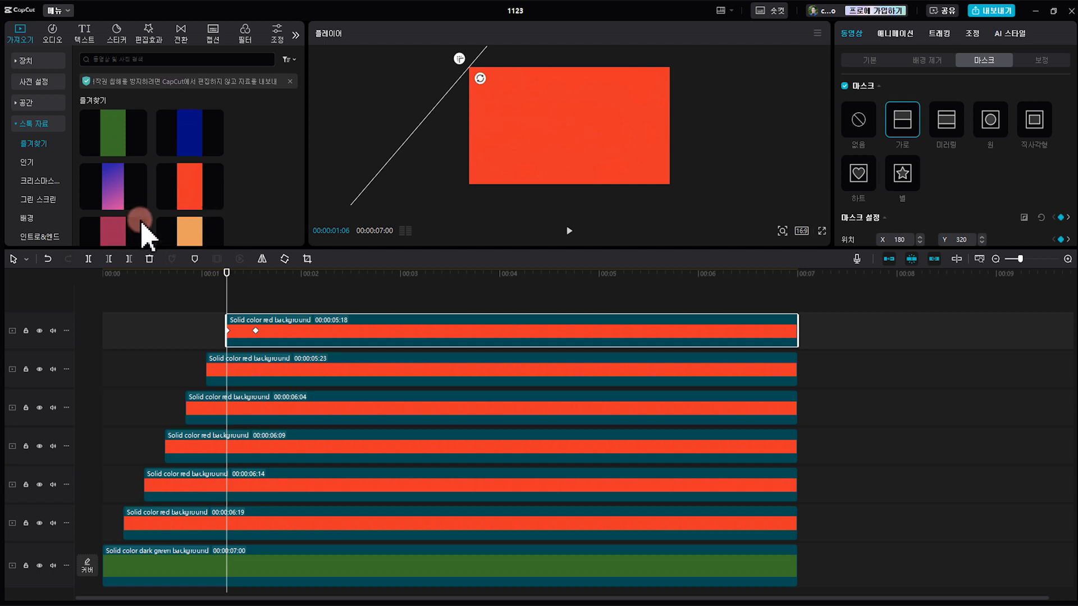
Replace the second-lowest red clip with the solid orange background and the one above it with wine red, keeping the original edits
scroll(148, 236, "down", 1)
left_click_drag(201, 191, 186, 489)
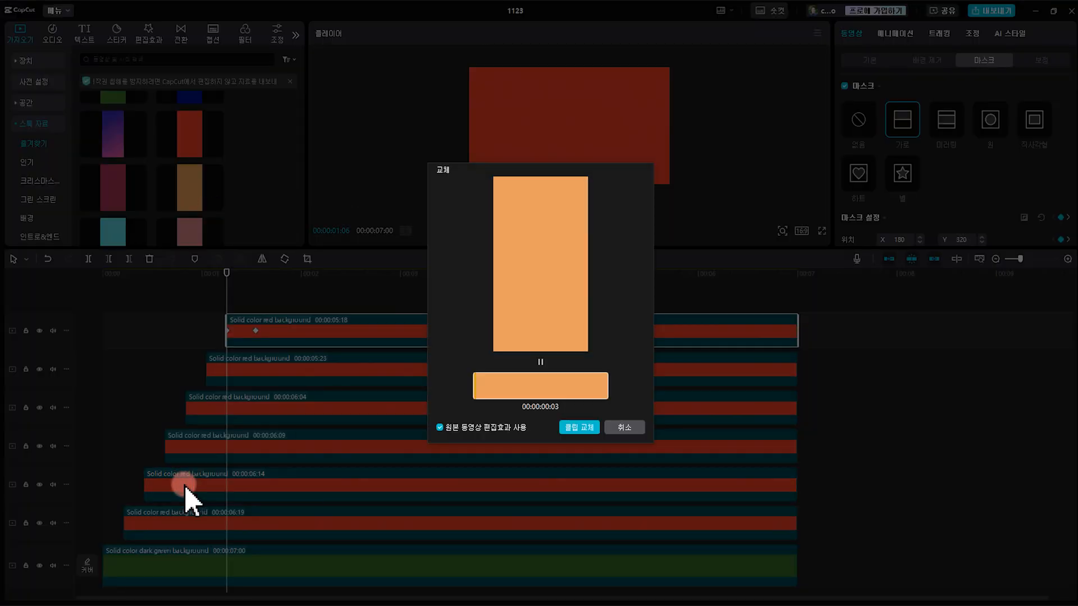
left_click(579, 428)
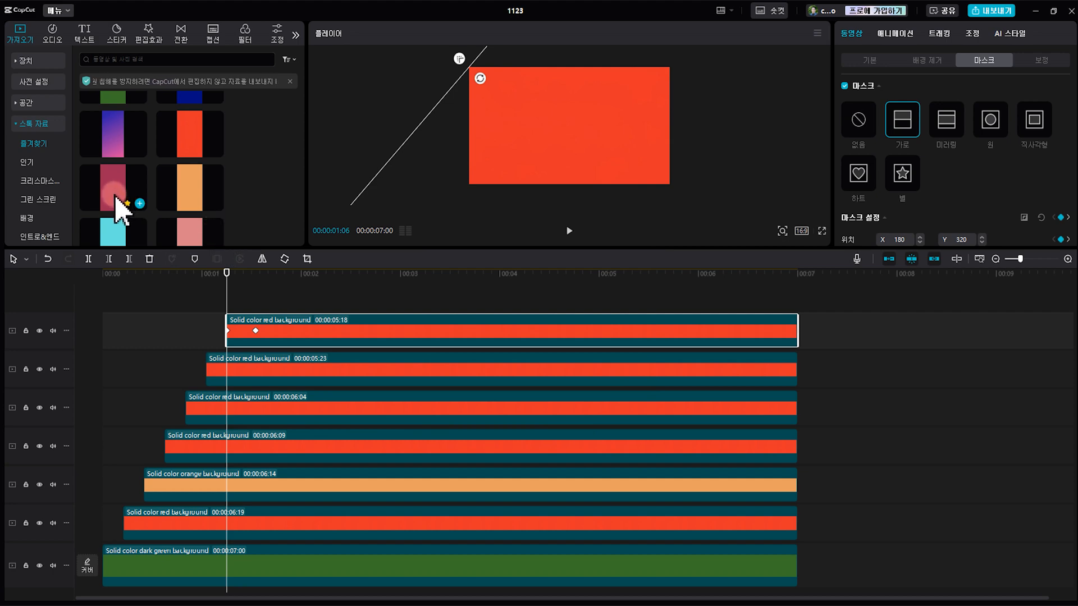
left_click_drag(116, 193, 213, 450)
left_click(578, 427)
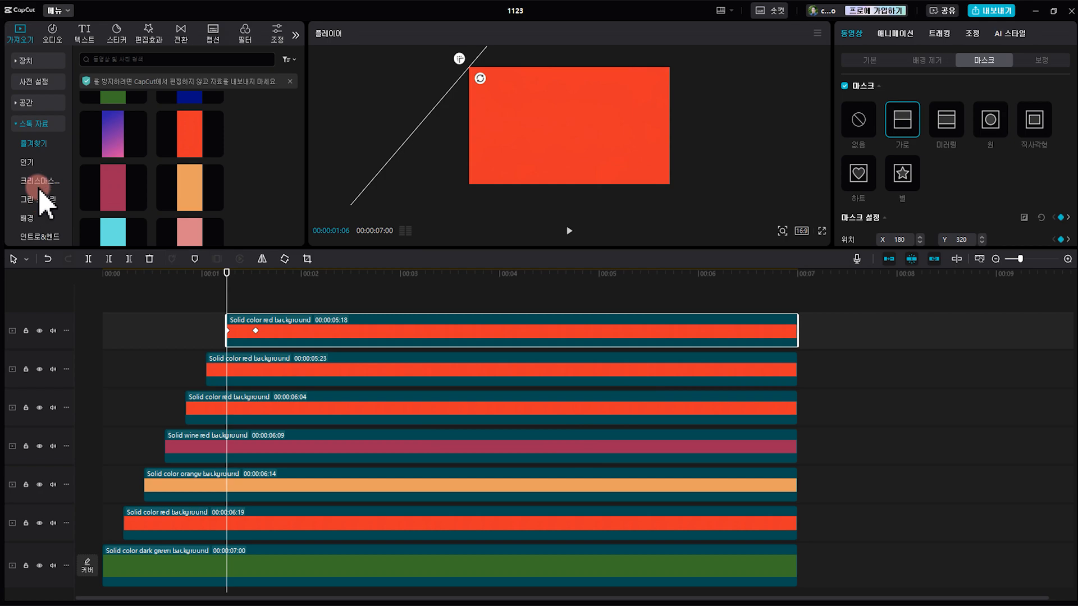
Replace the three remaining upper red clips with solid ice blue, pink and purple backgrounds in ascending order, keeping the original edits
left_click_drag(129, 224, 314, 418)
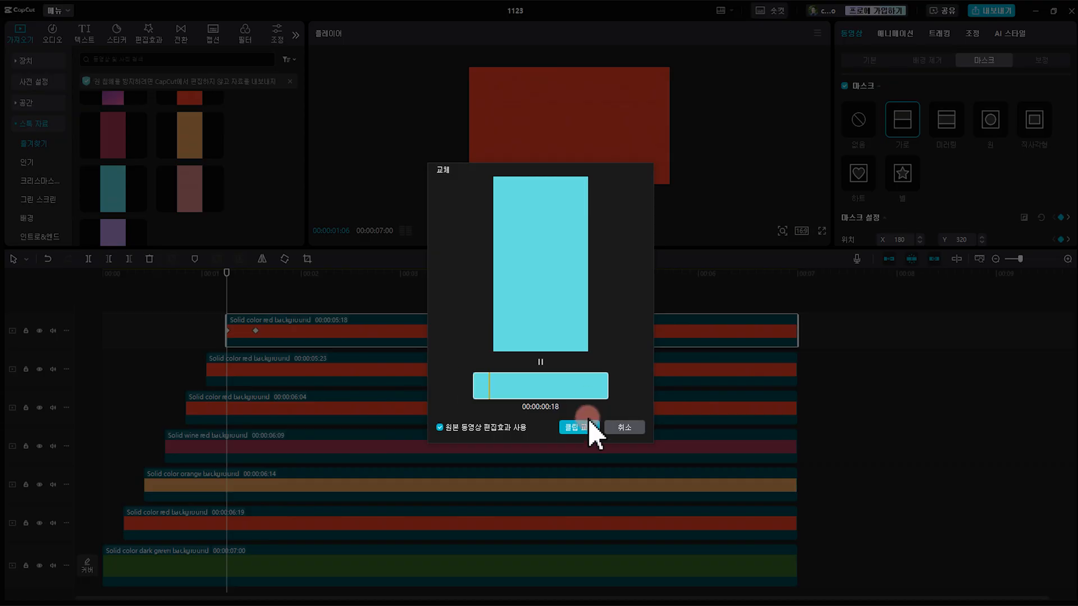
left_click(584, 427)
left_click_drag(196, 188, 336, 387)
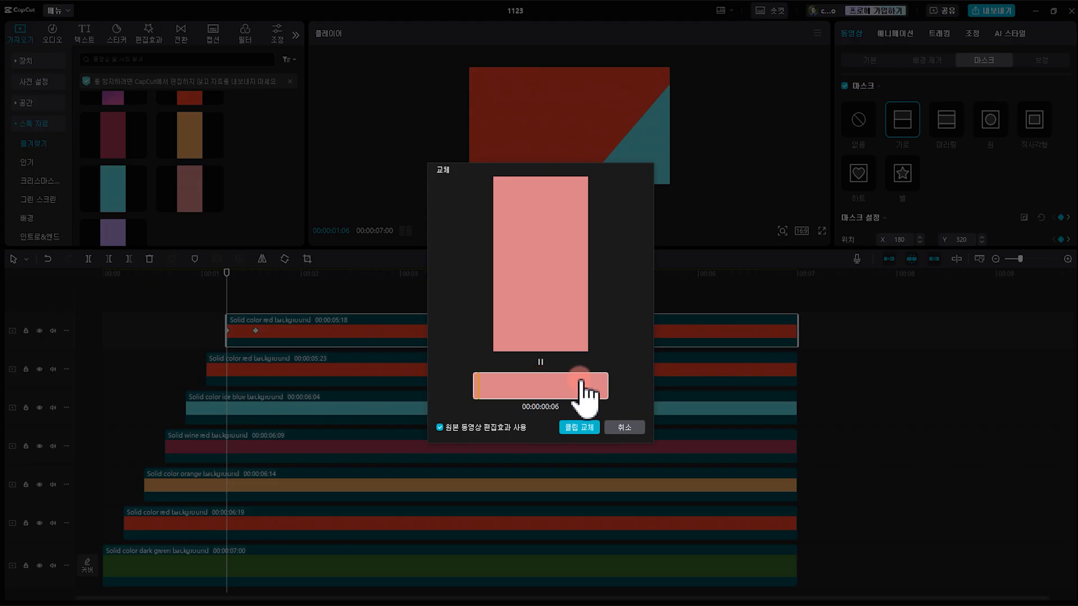
left_click(583, 428)
left_click_drag(120, 240, 303, 335)
left_click(581, 428)
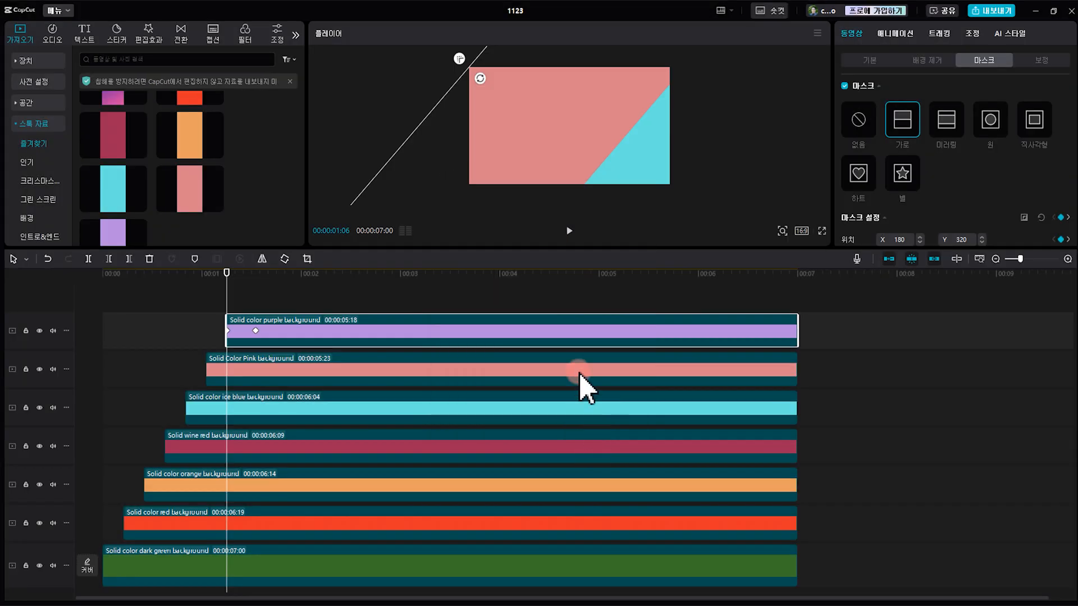
Play the multicolour wipe from the start of the timeline to check the transition
left_click(105, 281)
left_click(129, 348)
key("space")
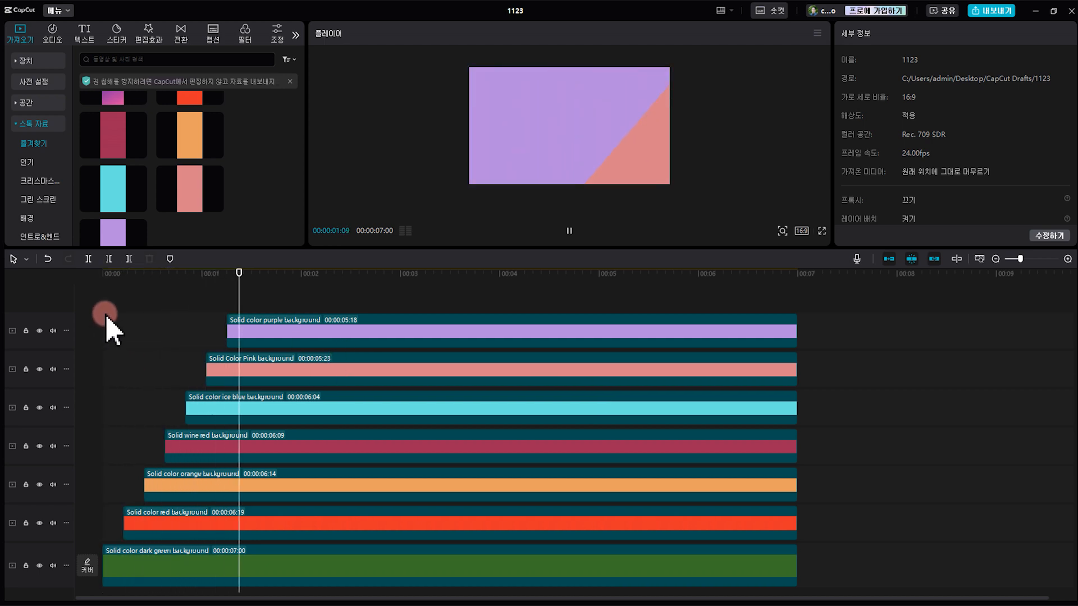
left_click(106, 279)
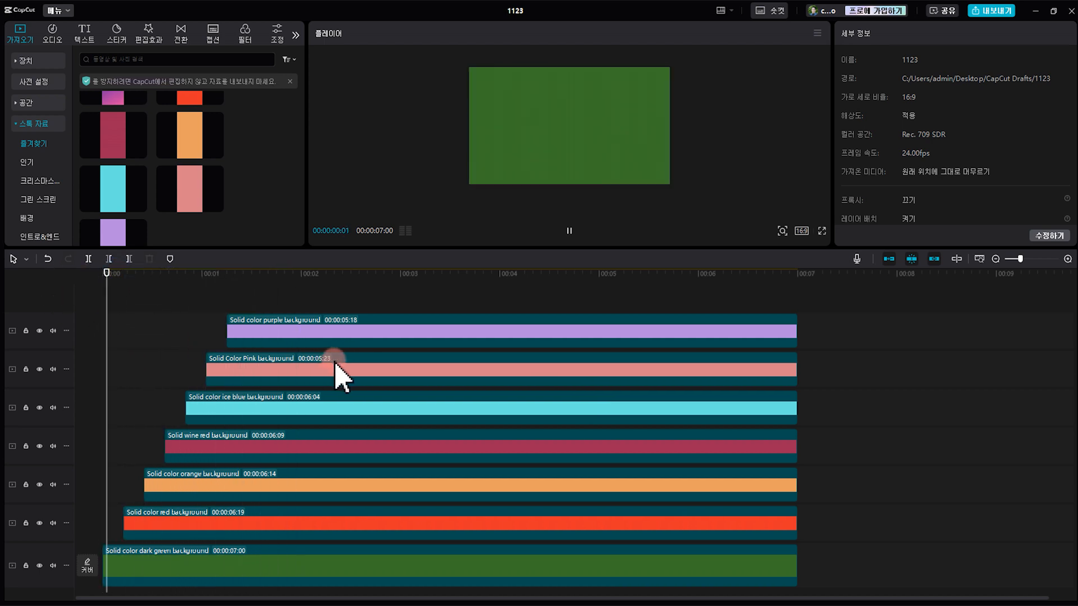
key("space")
key("space")
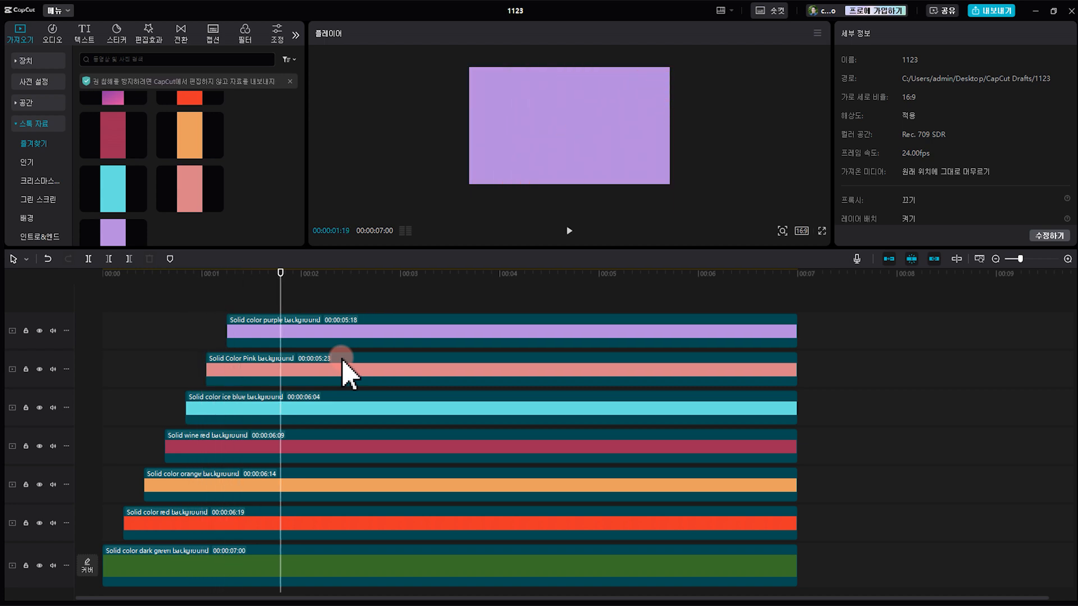
Try shifting the six coloured clips later with wider, uneven offsets and play the wipe from the start
left_click(144, 528)
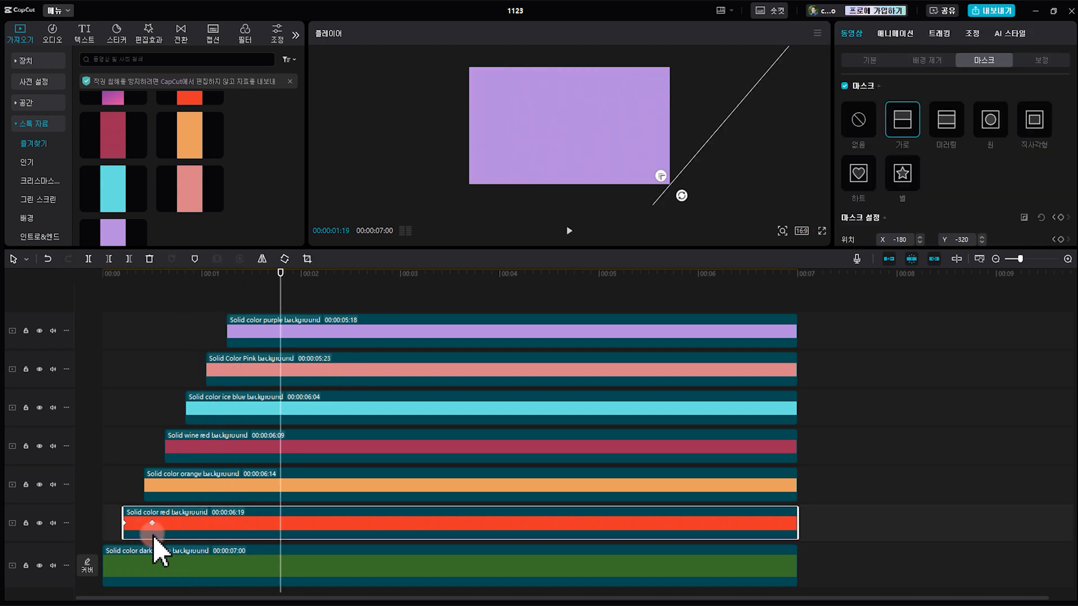
left_click_drag(158, 537, 191, 487)
left_click_drag(202, 447, 293, 343)
left_click_drag(108, 273, 32, 275)
key("space")
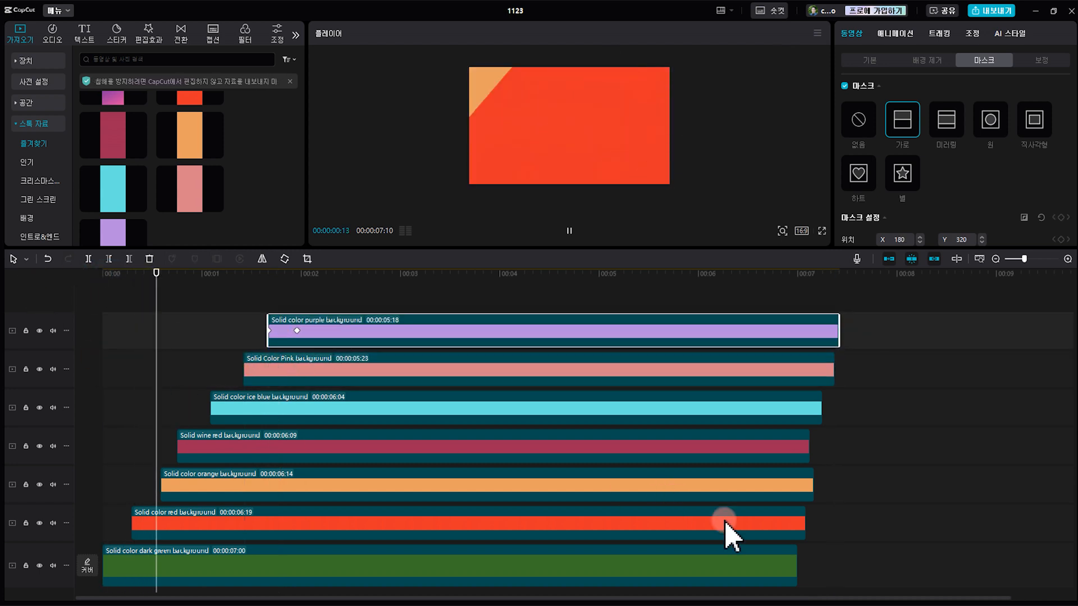
key("space")
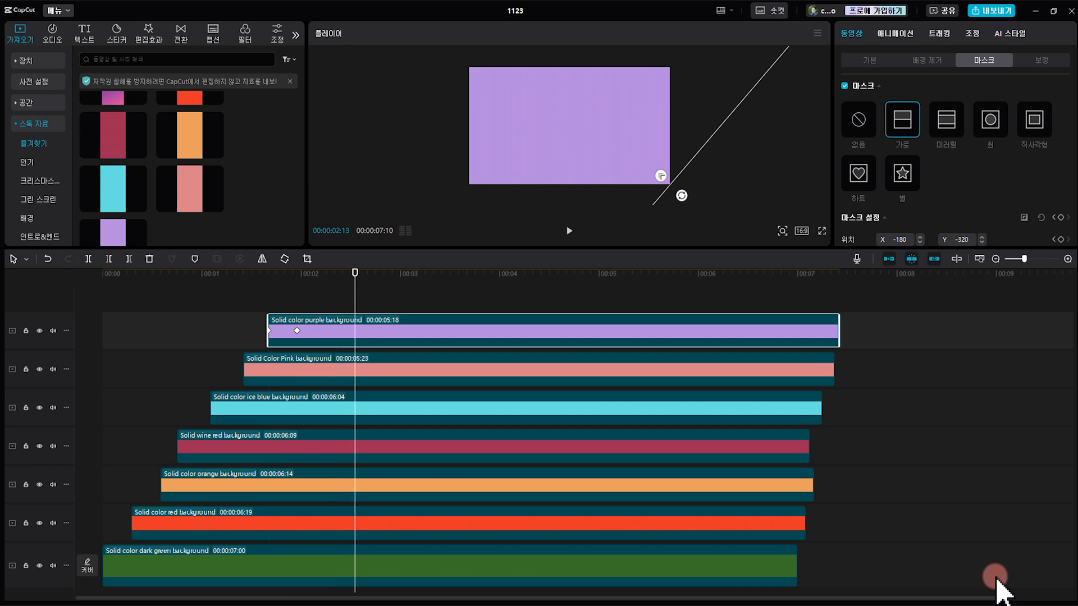
Undo the repositioning of the coloured clips
key("ctrl+z")
key("ctrl+z")
key("ctrl+z")
key("ctrl+z")
key("ctrl+z")
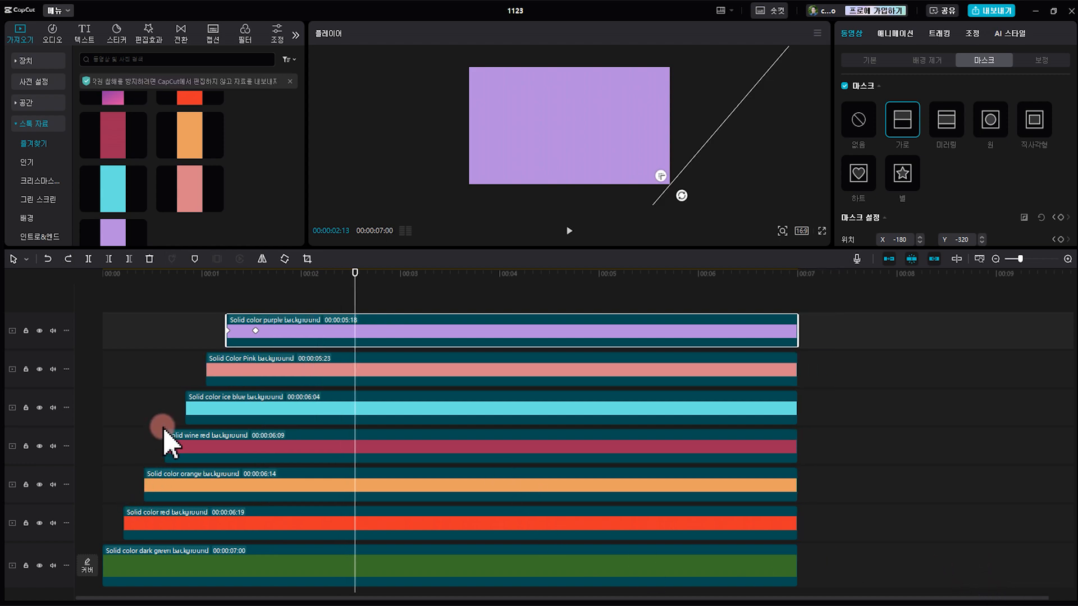
Replay the wipe from the start with the even five-frame stagger
left_click_drag(139, 273, 66, 280)
key("space")
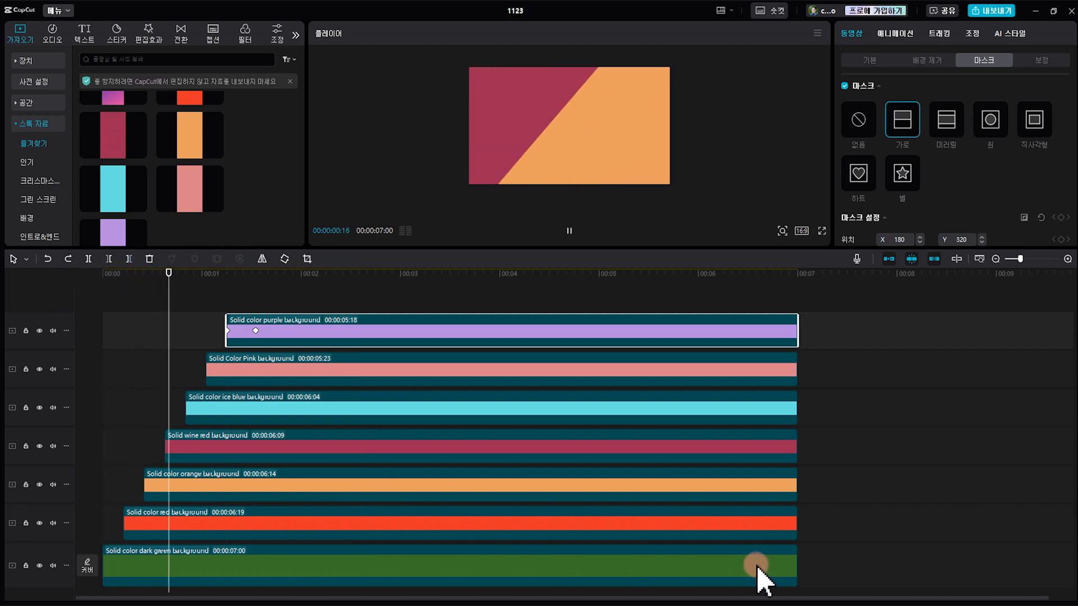
key("space")
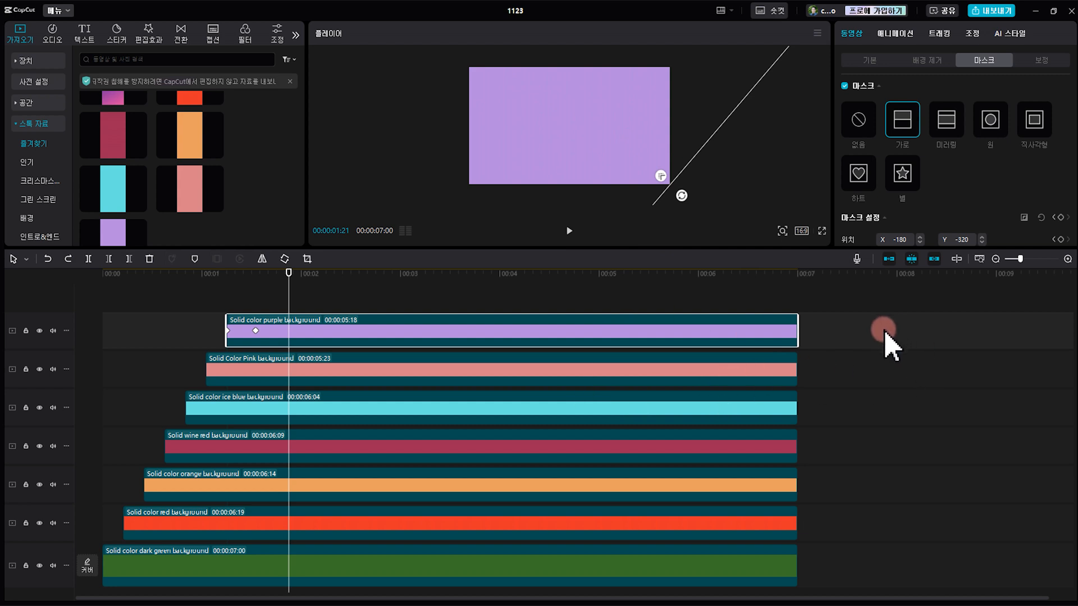
Combine all seven colour clips into one compound clip
left_click_drag(878, 328, 717, 589)
right_click(683, 311)
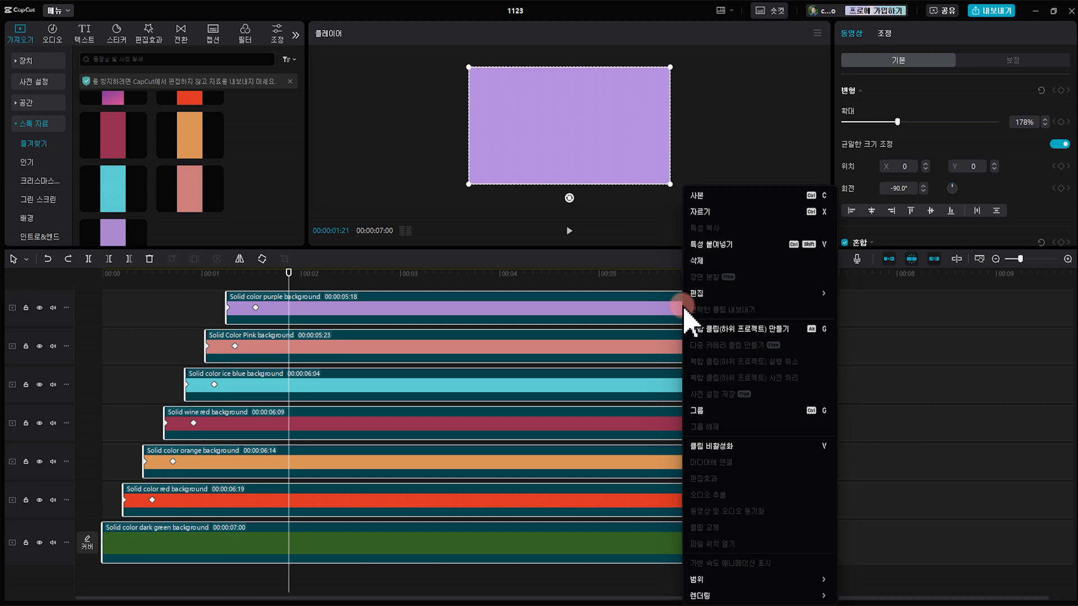
left_click(732, 329)
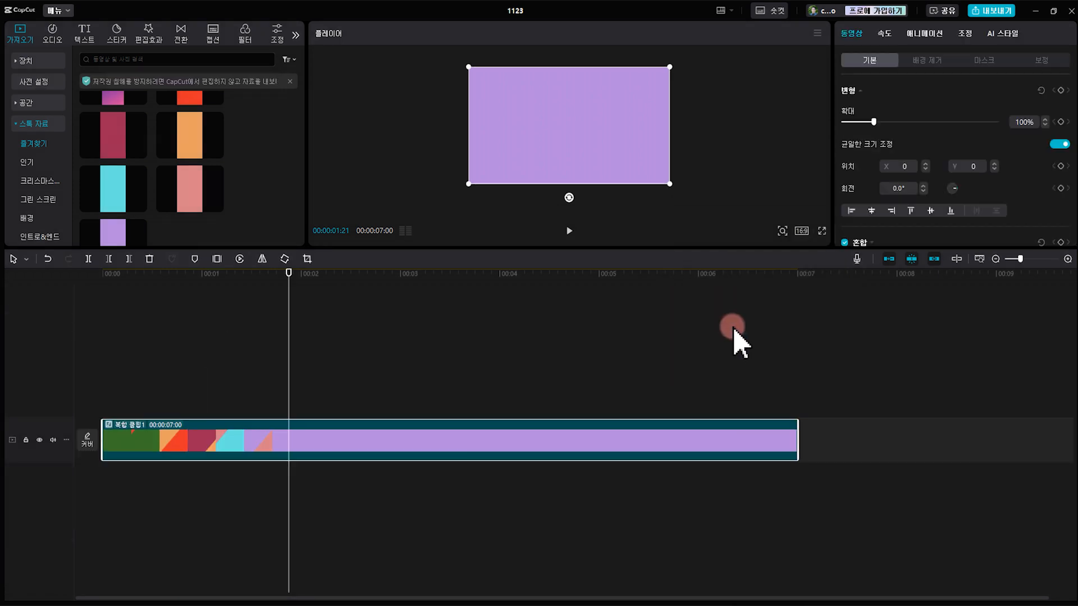
key("Right")
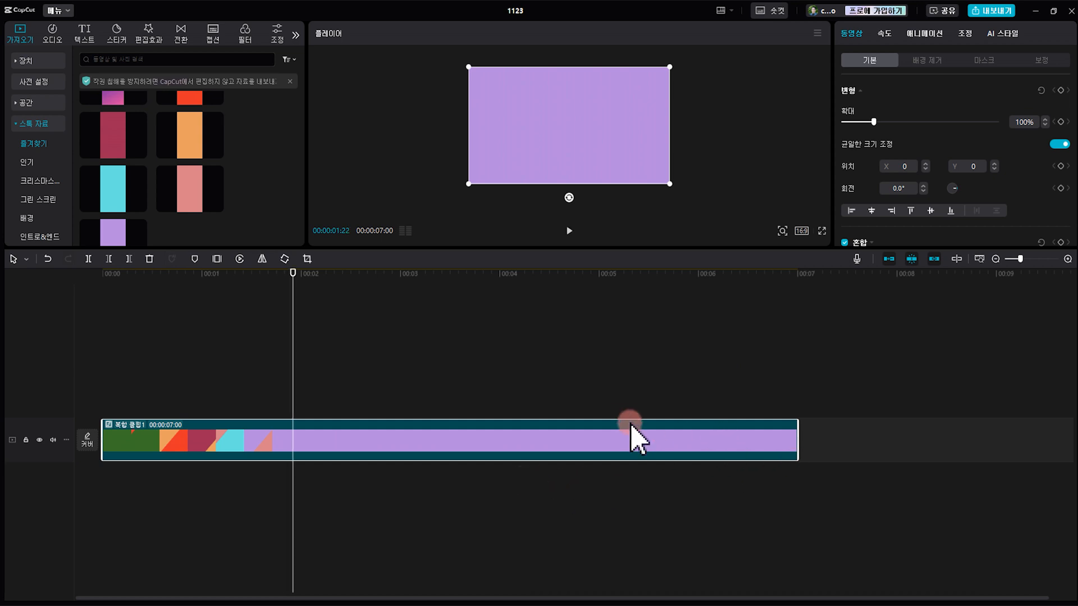
Scrub the compound clip from the start to 00:00:00:12 and open it for editing its inner clips
left_click_drag(580, 249, 556, 409)
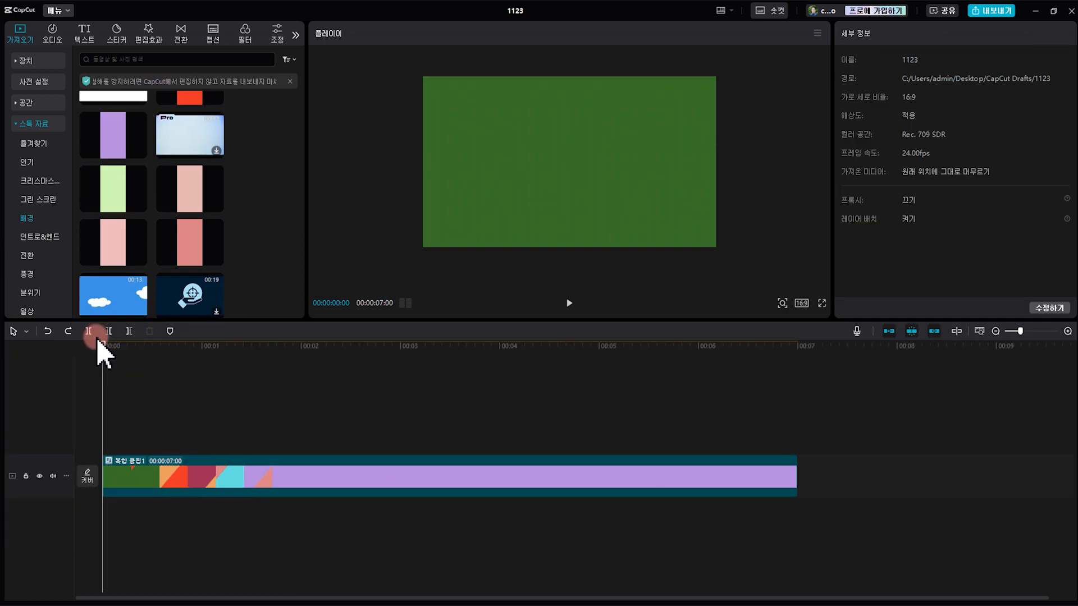
left_click_drag(107, 348, 152, 376)
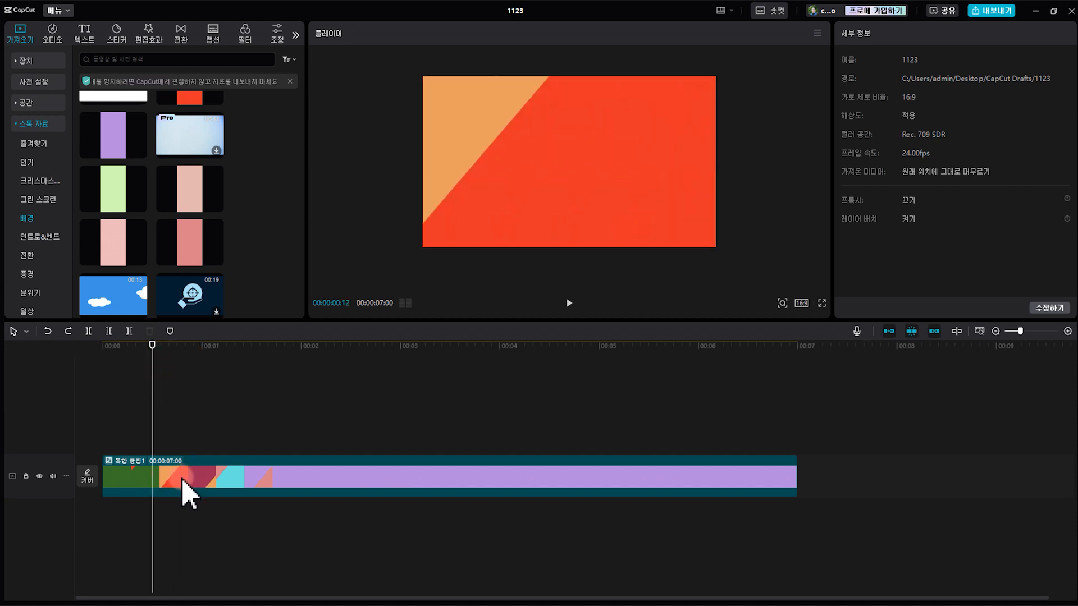
double_click(200, 482)
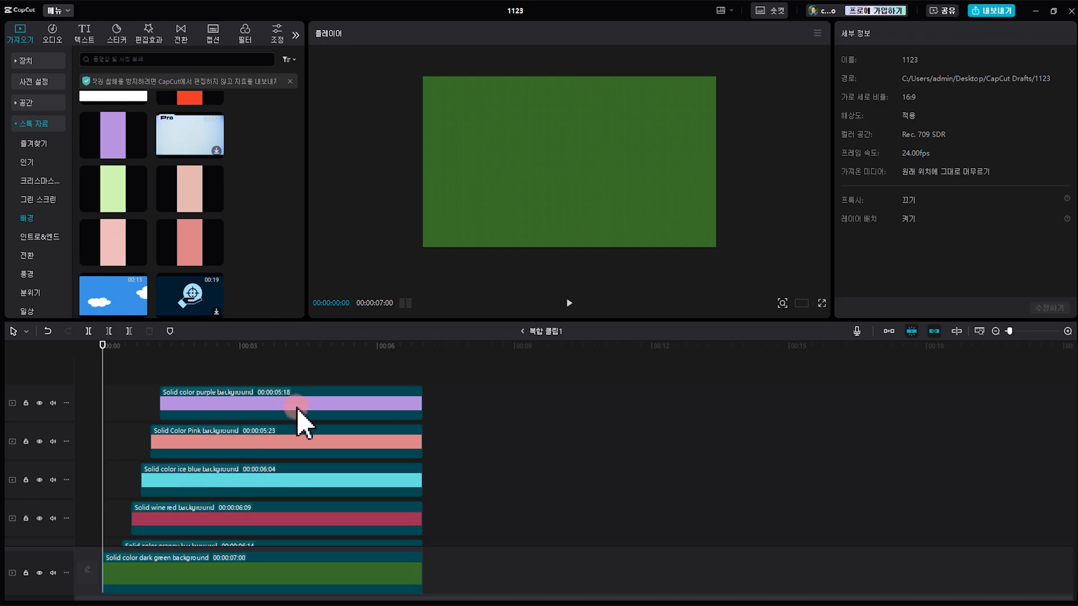
Replace the Solid Color Pink clip with the pale solid yellow stock background, keeping the original clip's effects, and return to the main timeline
left_click(252, 444)
scroll(232, 207, "up", 1)
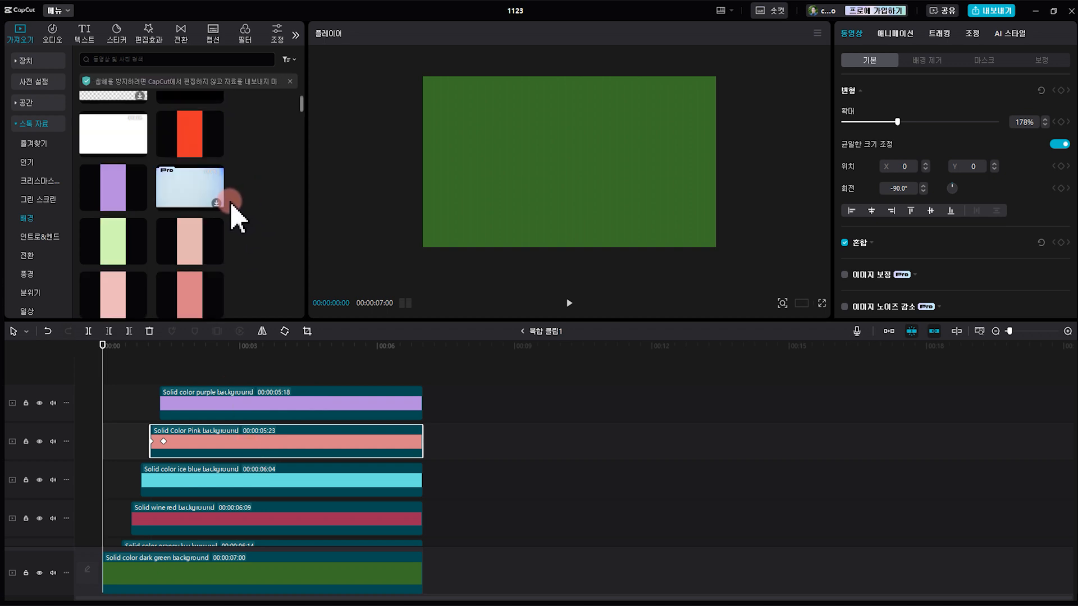
scroll(230, 224, "up", 4)
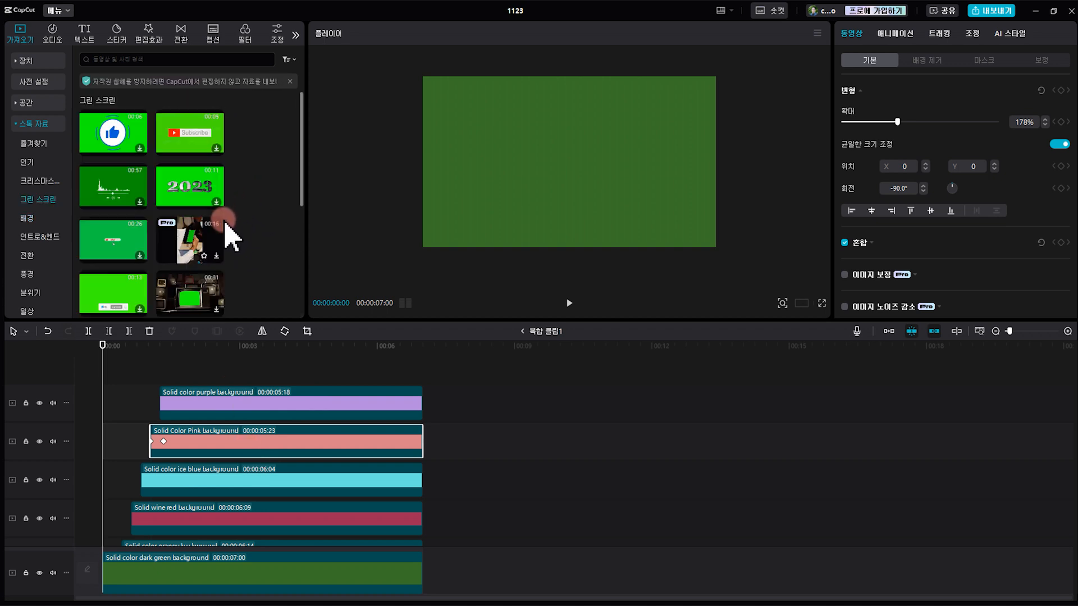
left_click(34, 219)
scroll(180, 253, "down", 3)
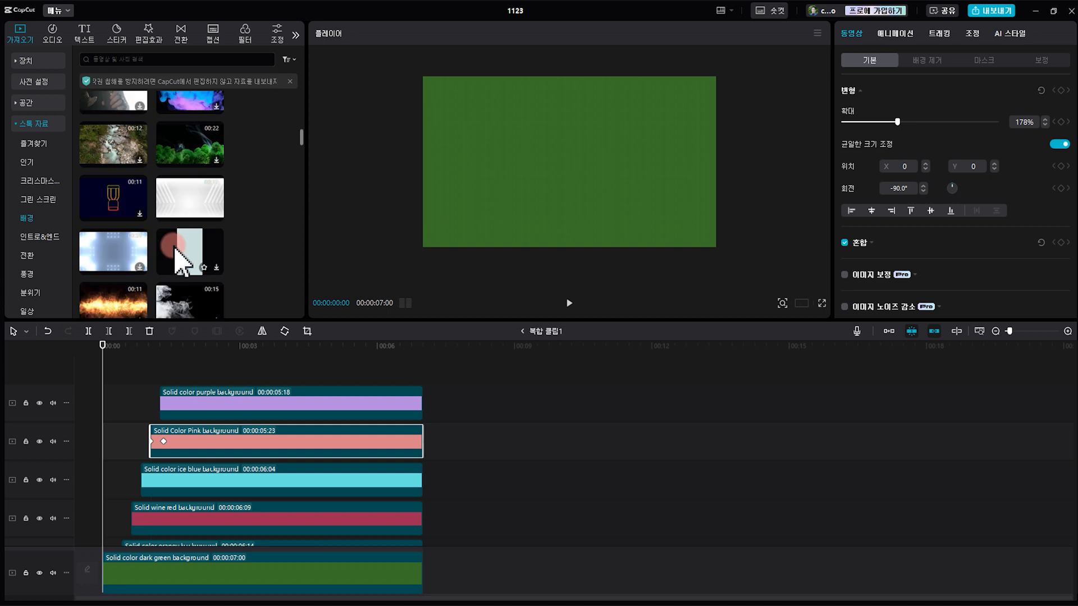
scroll(179, 250, "down", 4)
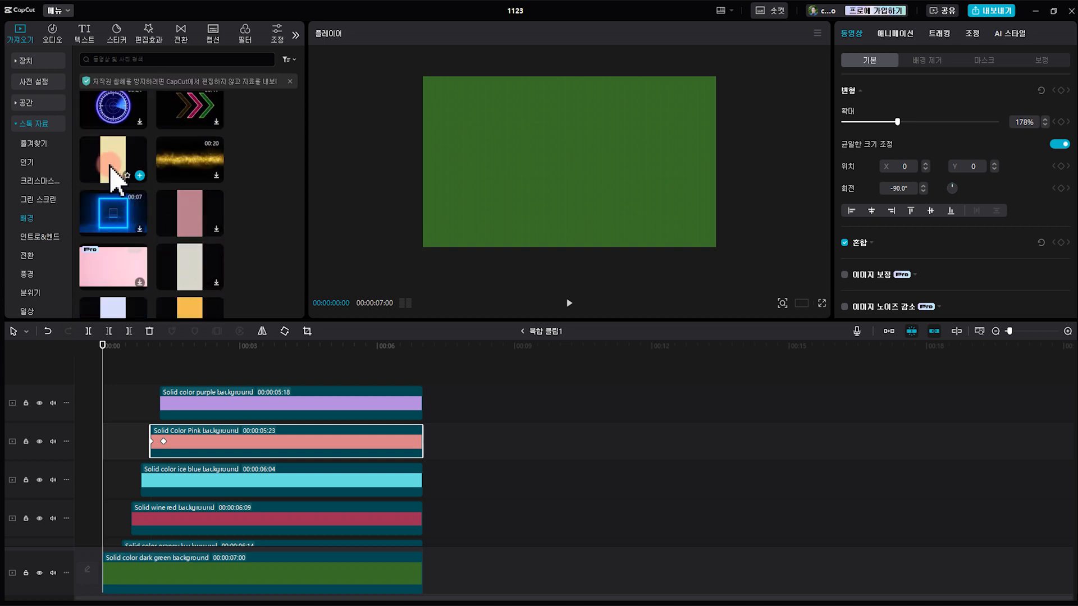
left_click_drag(111, 168, 181, 451)
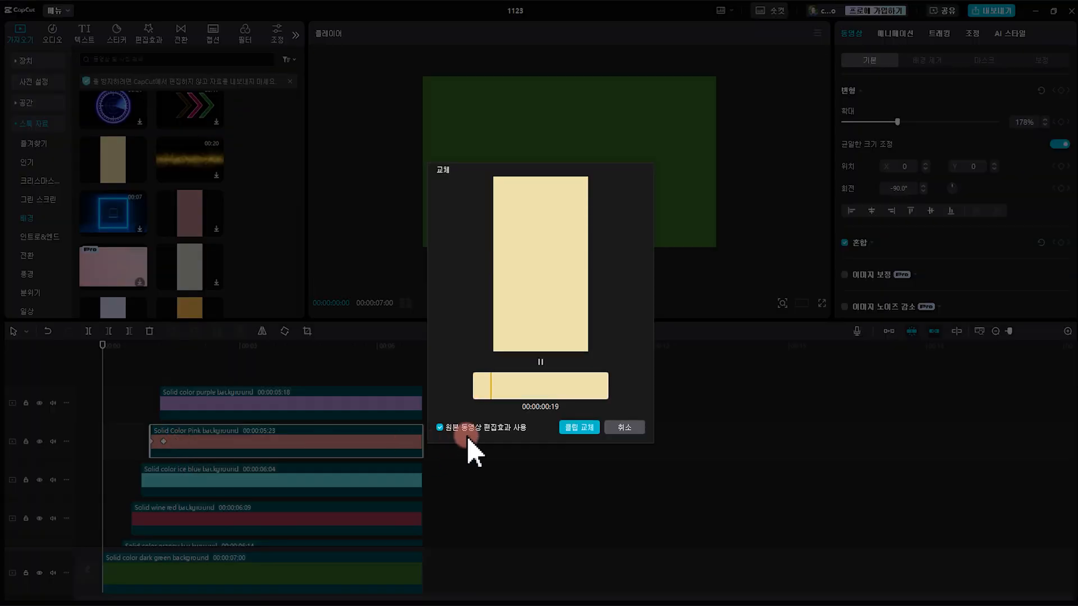
left_click(587, 428)
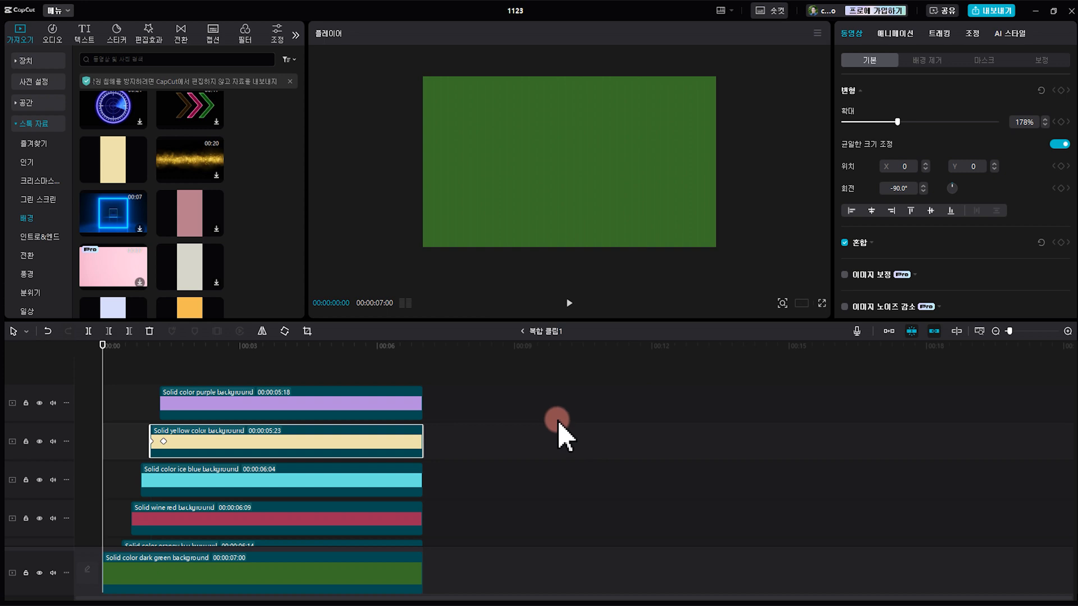
left_click(519, 331)
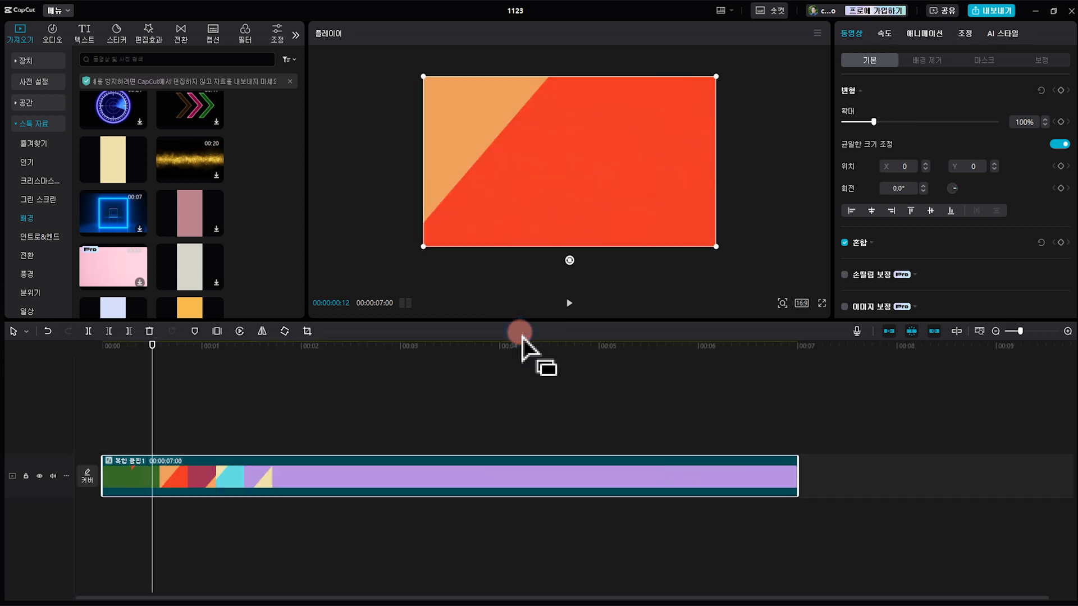
Scrub the compound clip to 00:00:01:10 and enlarge the preview area above the timeline
left_click_drag(135, 365, 241, 404)
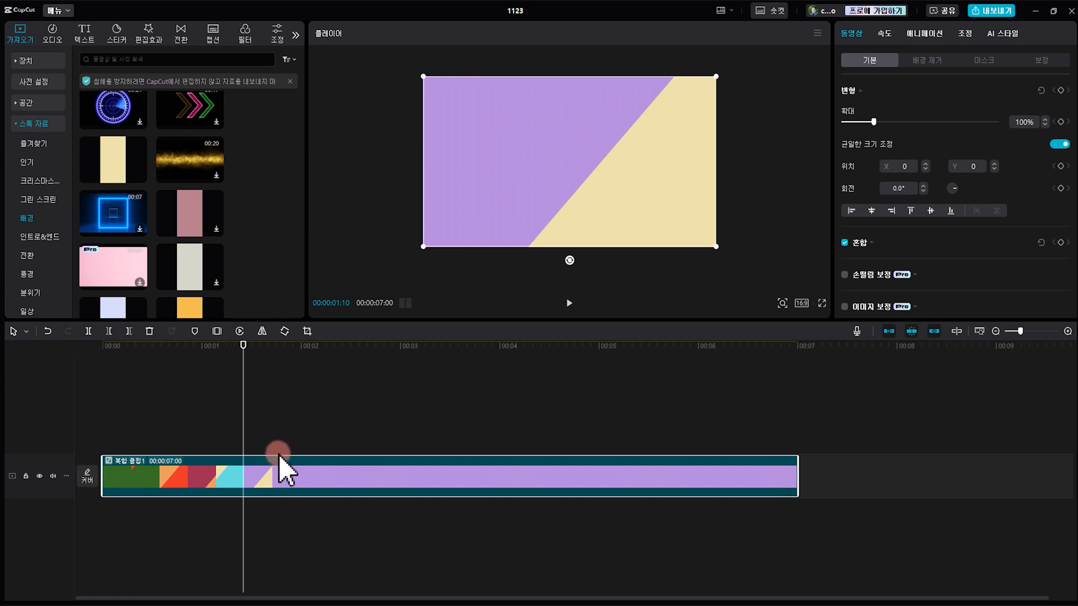
left_click_drag(273, 456, 373, 330)
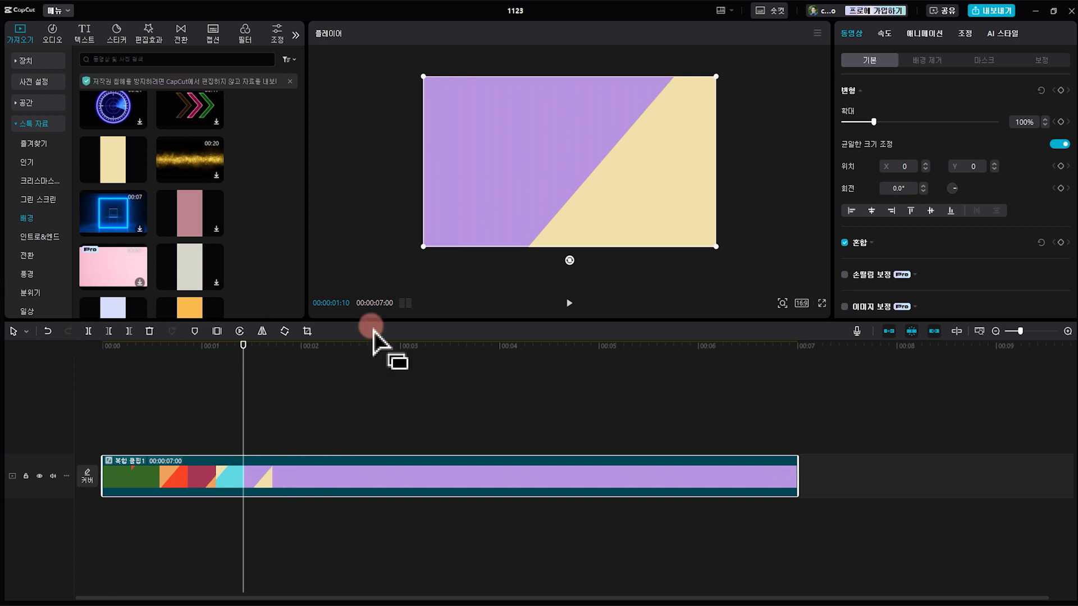
left_click_drag(370, 321, 344, 419)
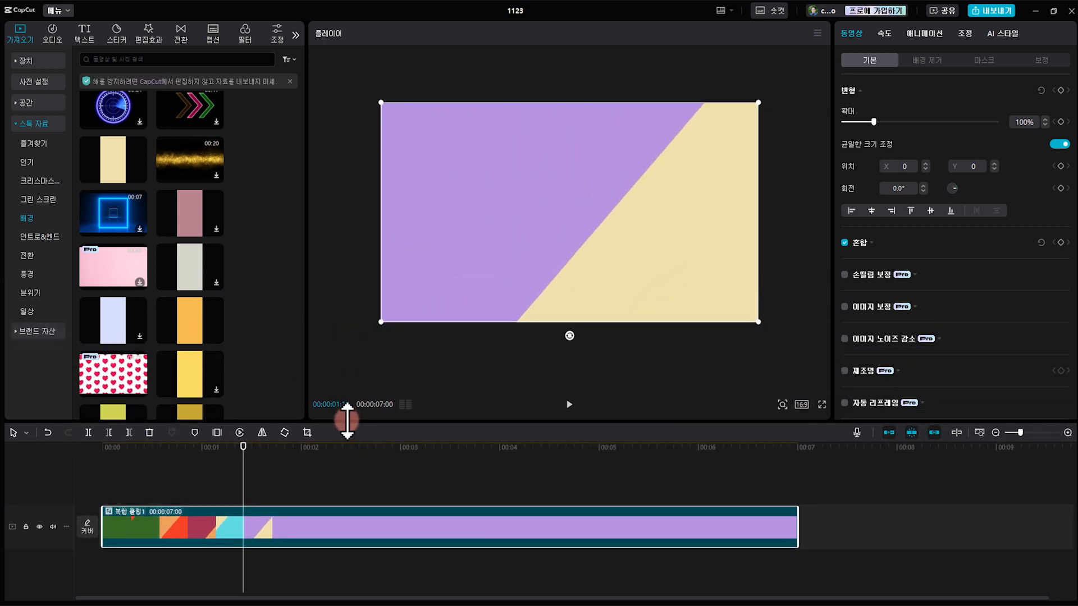
Add a default text clip at 00:00:01:10 and extend its end to about the end of the compound clip
left_click(87, 38)
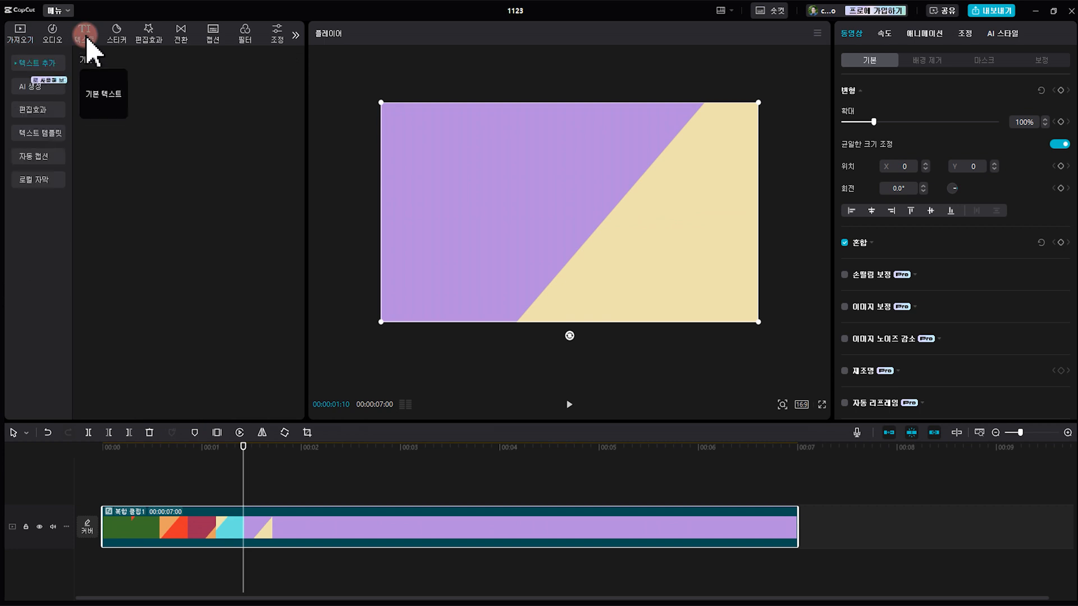
left_click(123, 112)
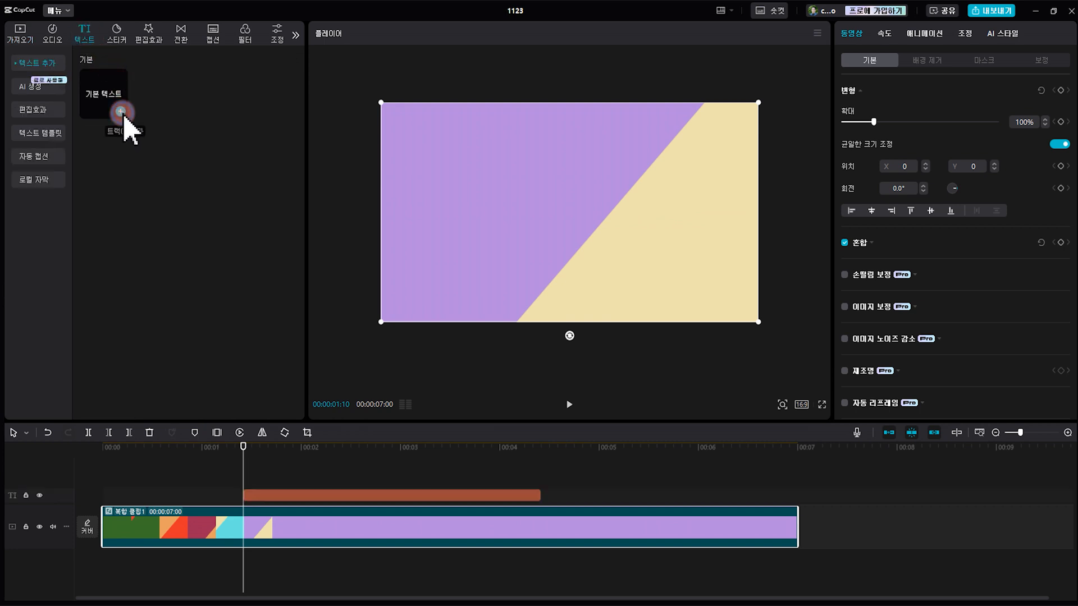
left_click(296, 495)
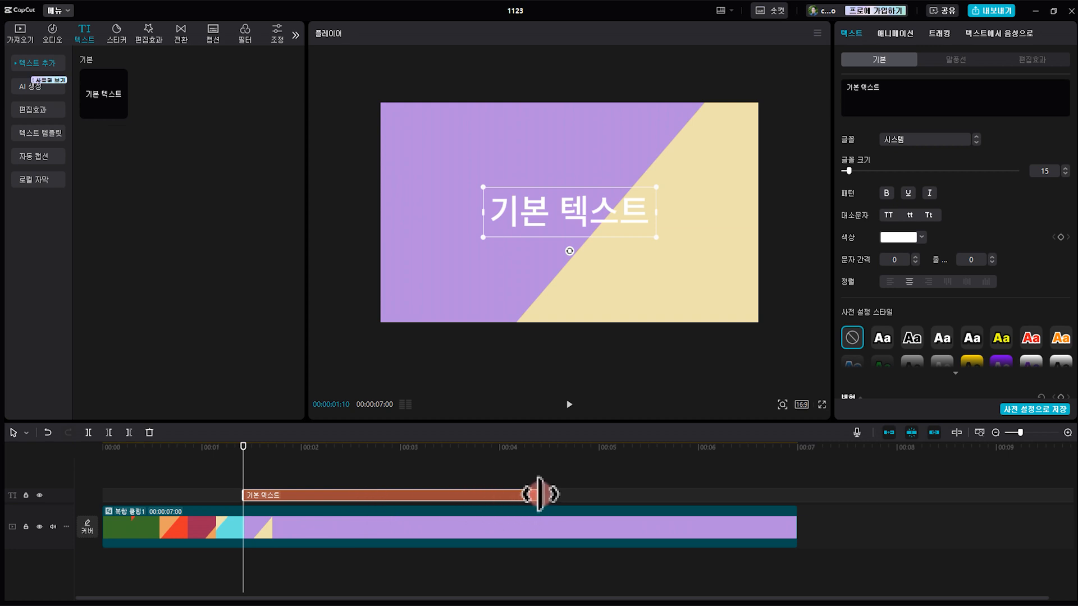
left_click_drag(540, 495, 785, 517)
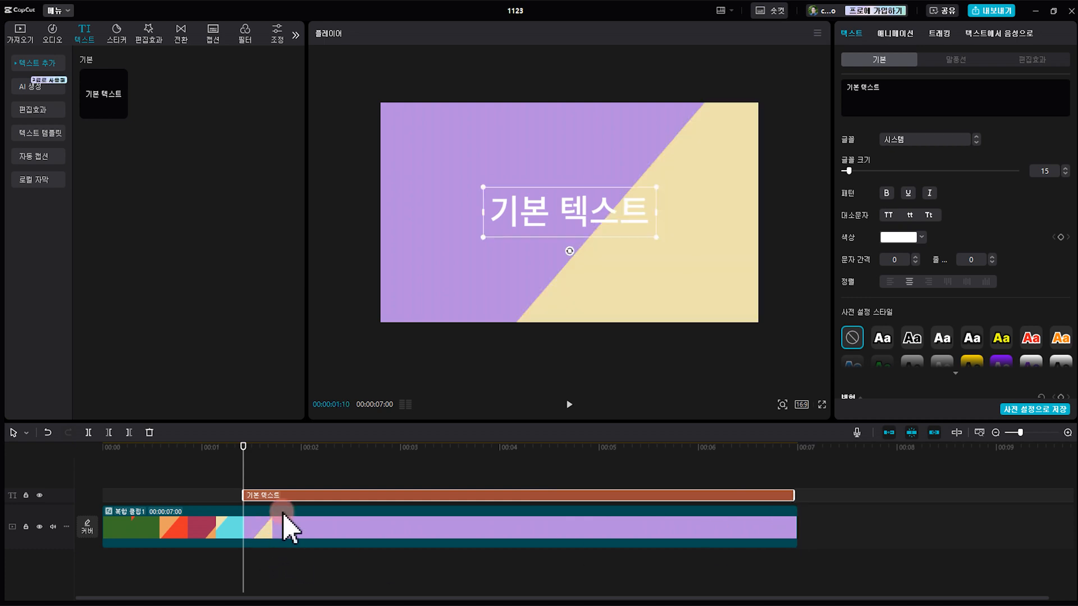
Change the title text to "세비오의 서울여행" and set its font to 여기어때 잘난체 OTF
left_click_drag(885, 87, 730, 131)
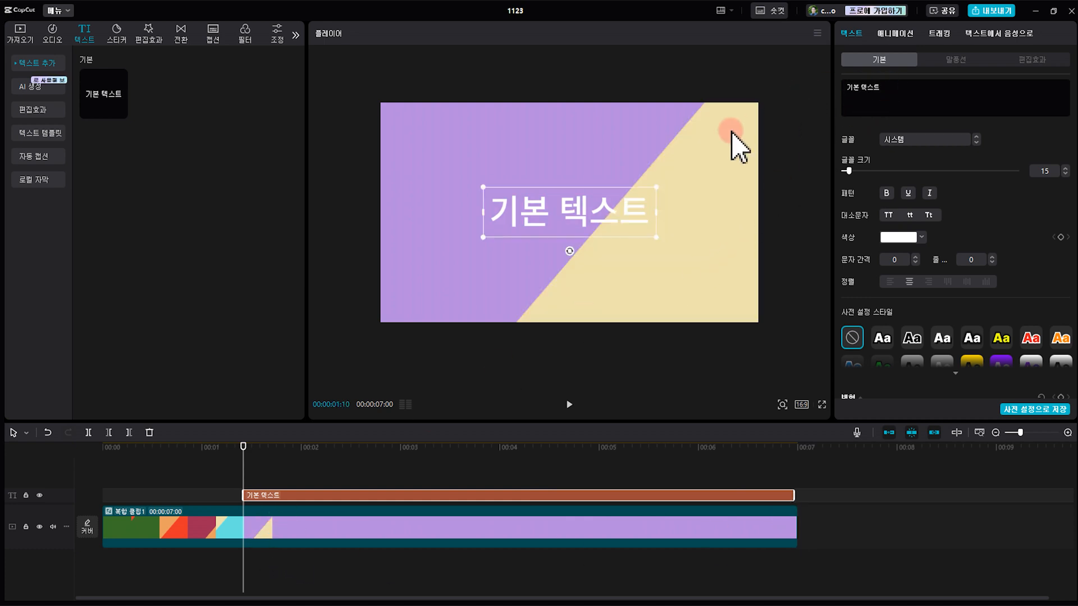
type("세비오의 서울여행")
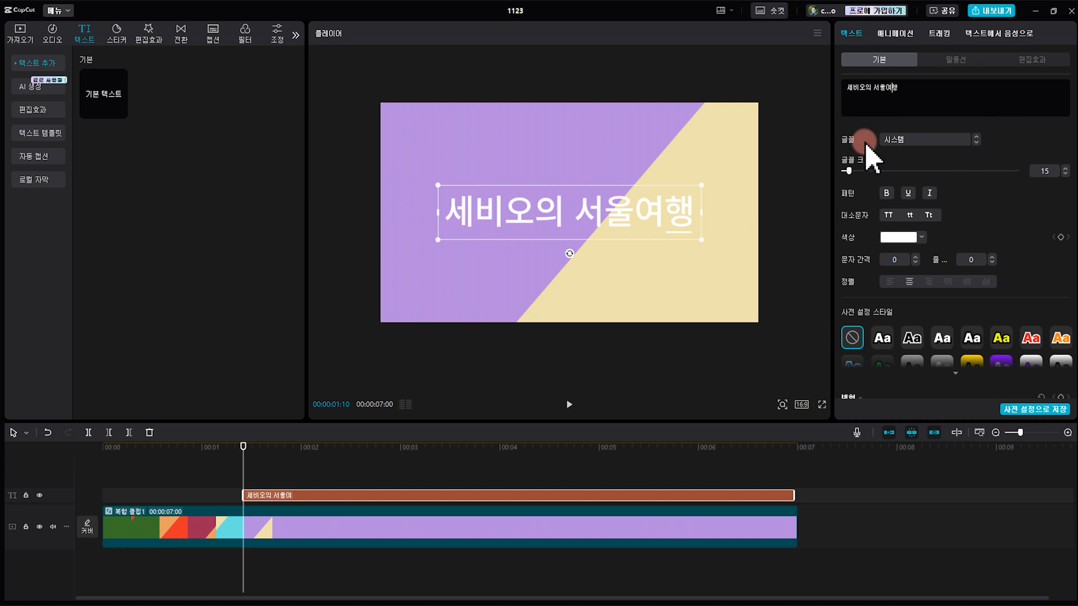
left_click(910, 139)
left_click(909, 227)
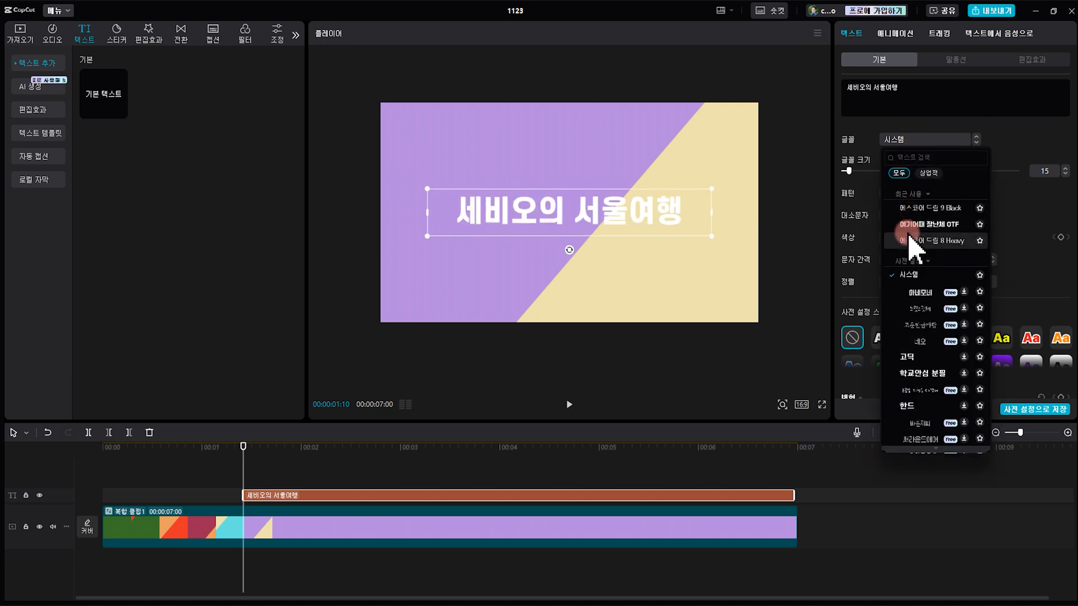
left_click(909, 227)
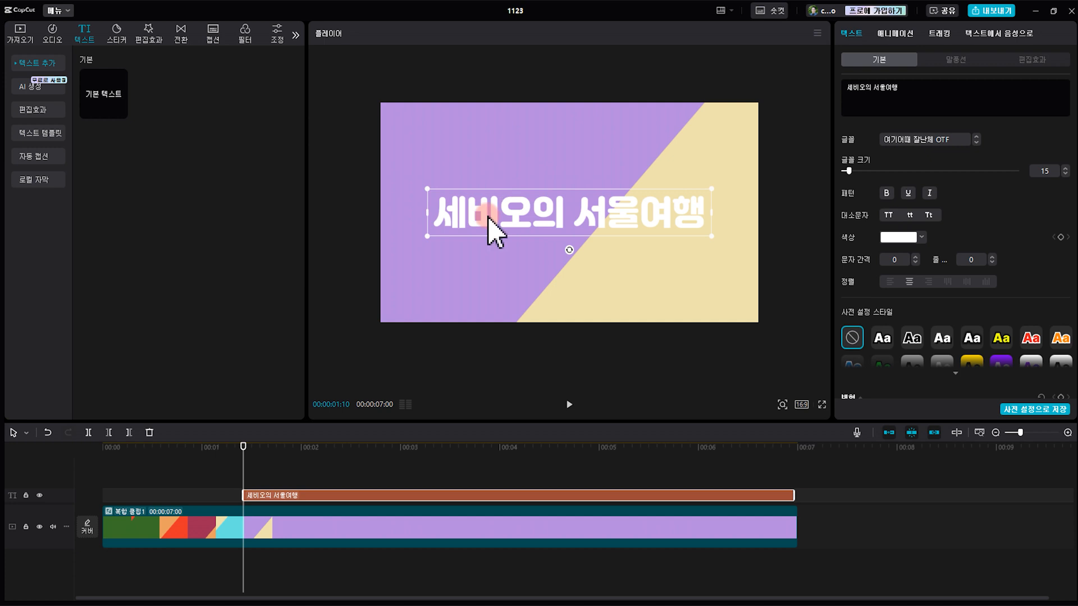
Set the title's scale to 1% at 00:00:01:10 and add a scale keyframe there
left_click_drag(243, 444, 243, 470)
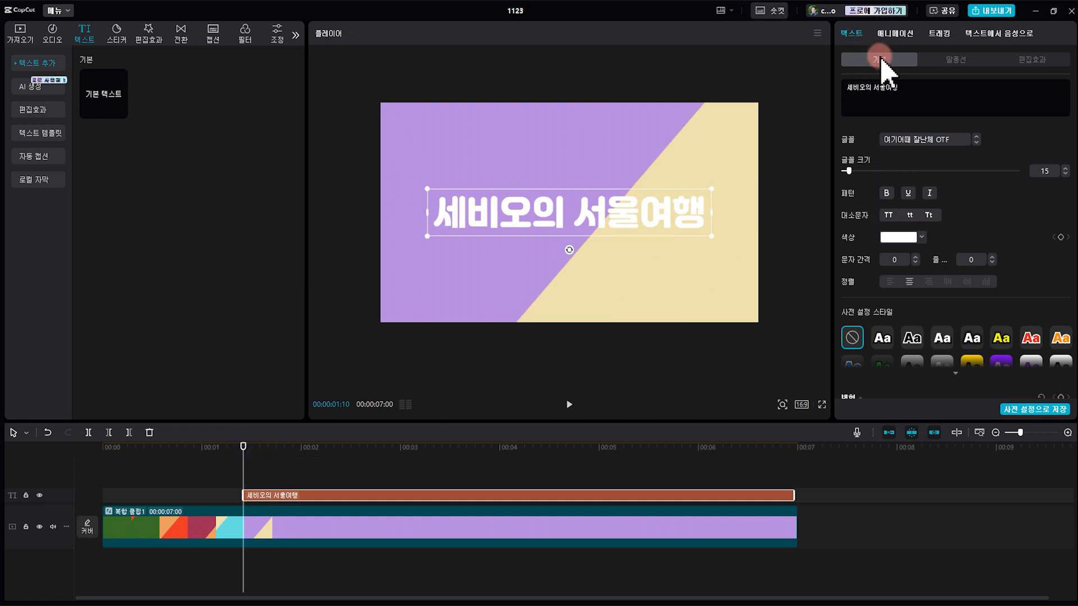
scroll(898, 309, "down", 2)
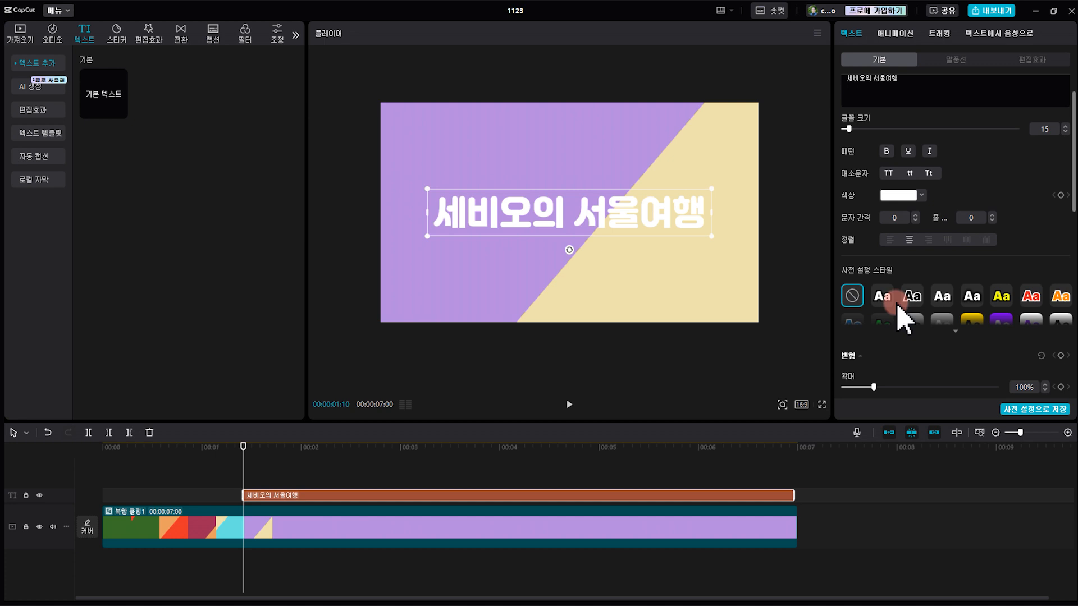
scroll(934, 387, "down", 5)
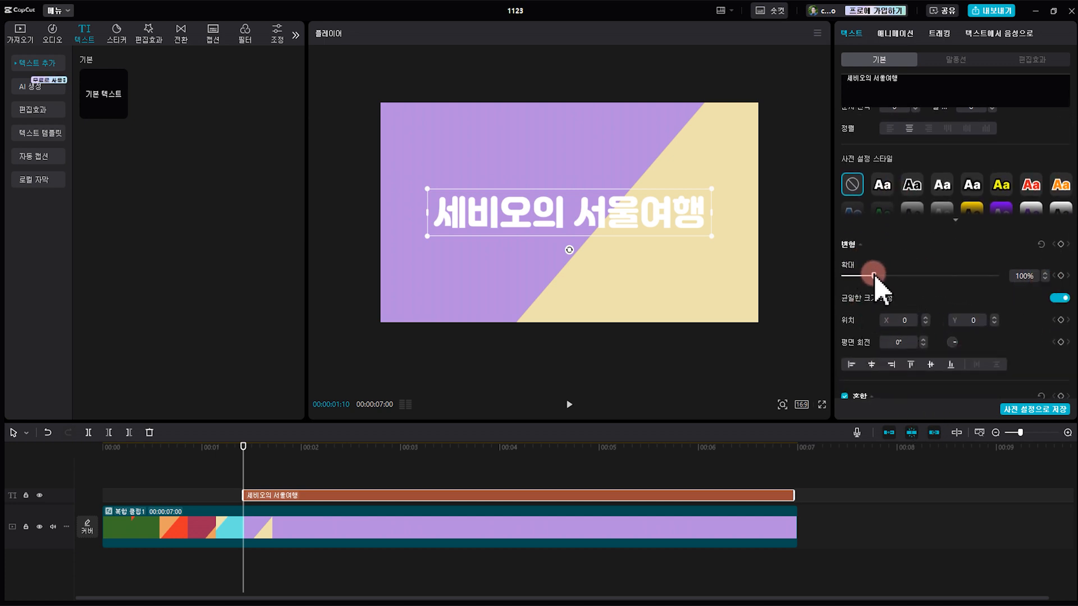
left_click_drag(874, 275, 821, 283)
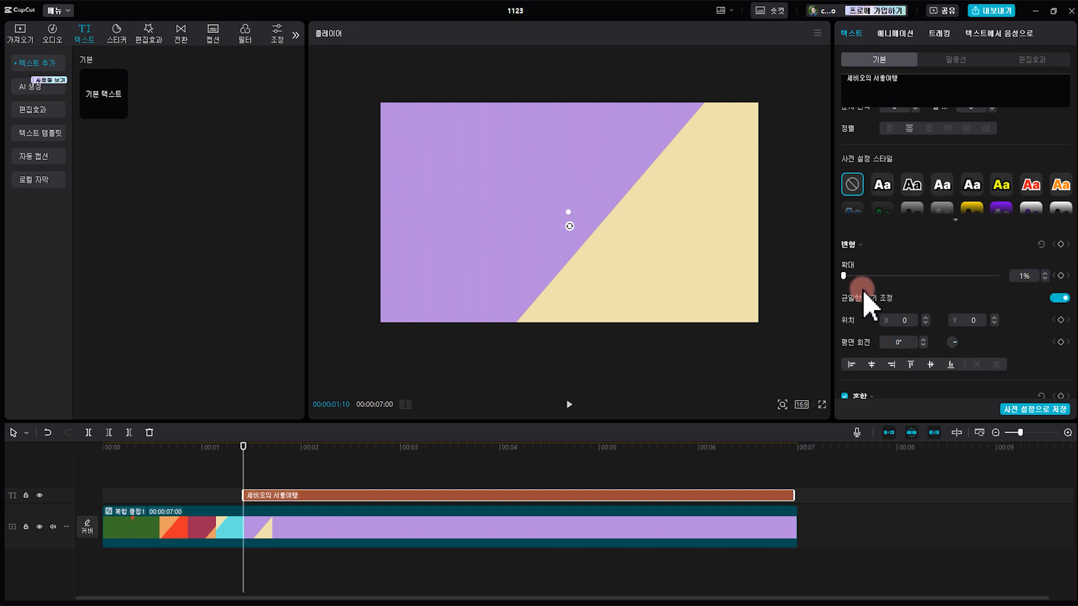
left_click(1061, 277)
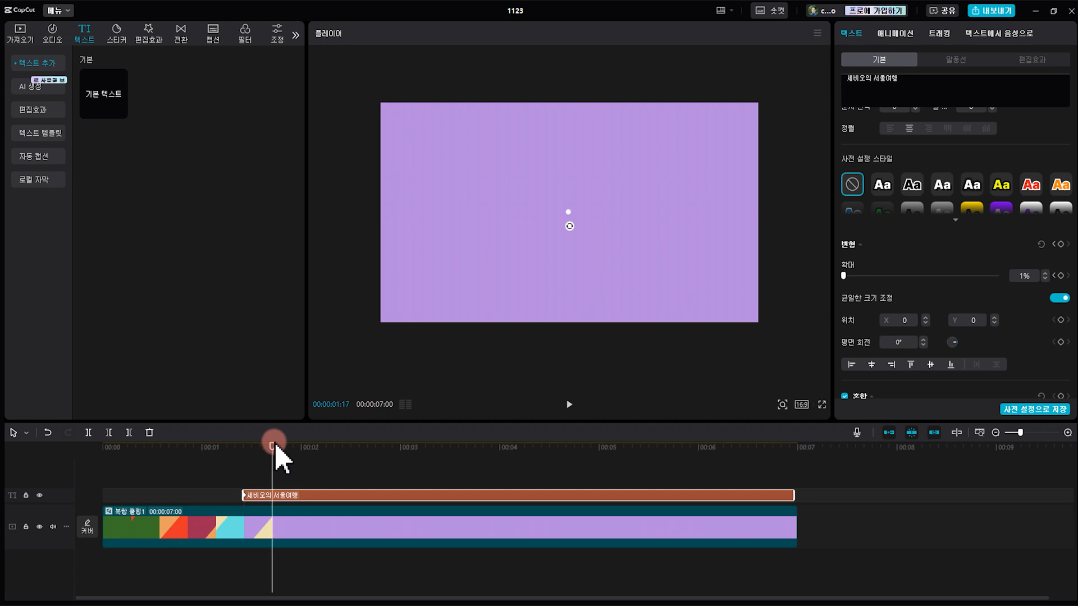
Keyframe the title's scale at 73% at 00:00:01:17 and slightly larger at 00:00:03:10, and preview the animation from 00:00:01:10
left_click_drag(845, 275, 867, 279)
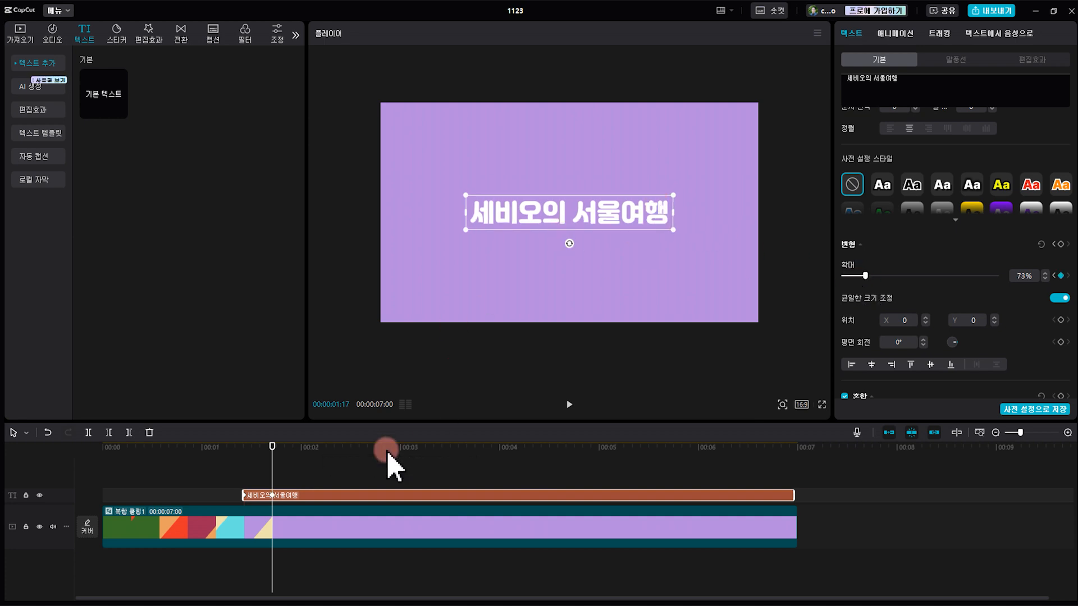
left_click_drag(275, 447, 442, 444)
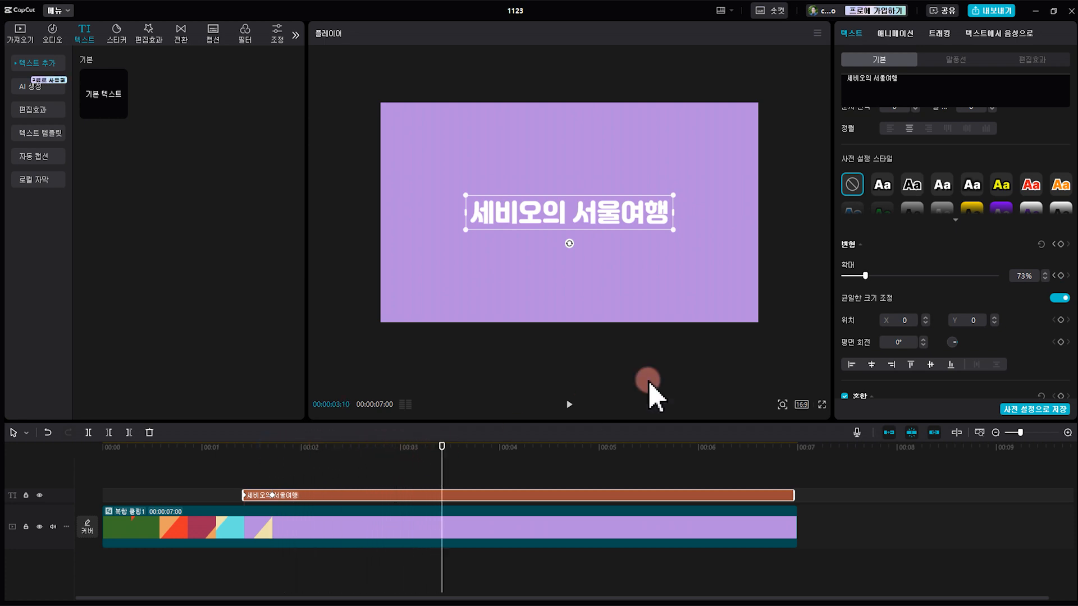
left_click_drag(865, 276, 870, 276)
left_click(240, 454)
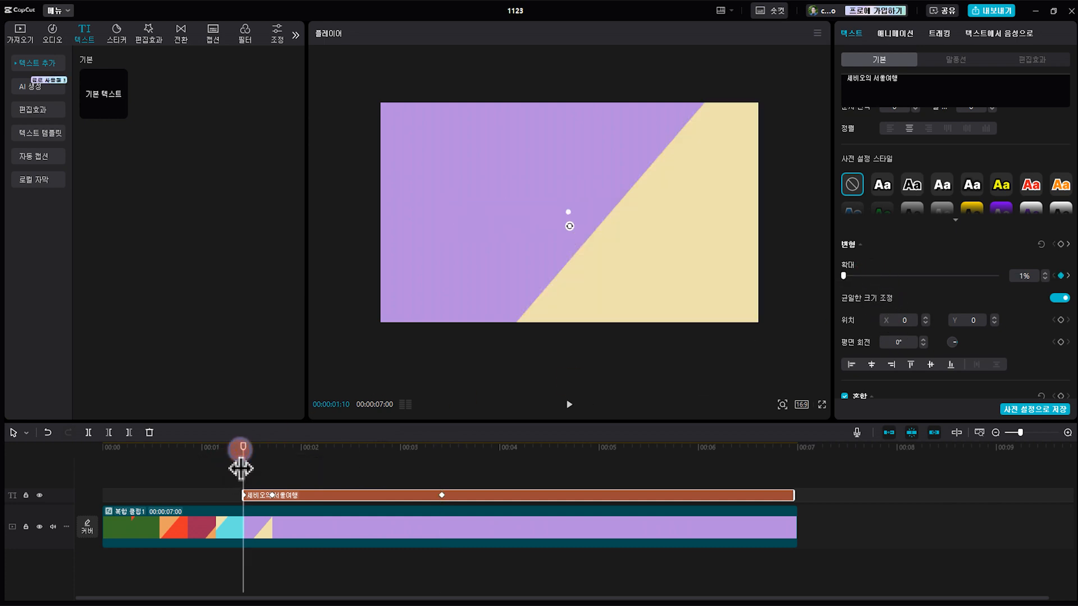
key("space")
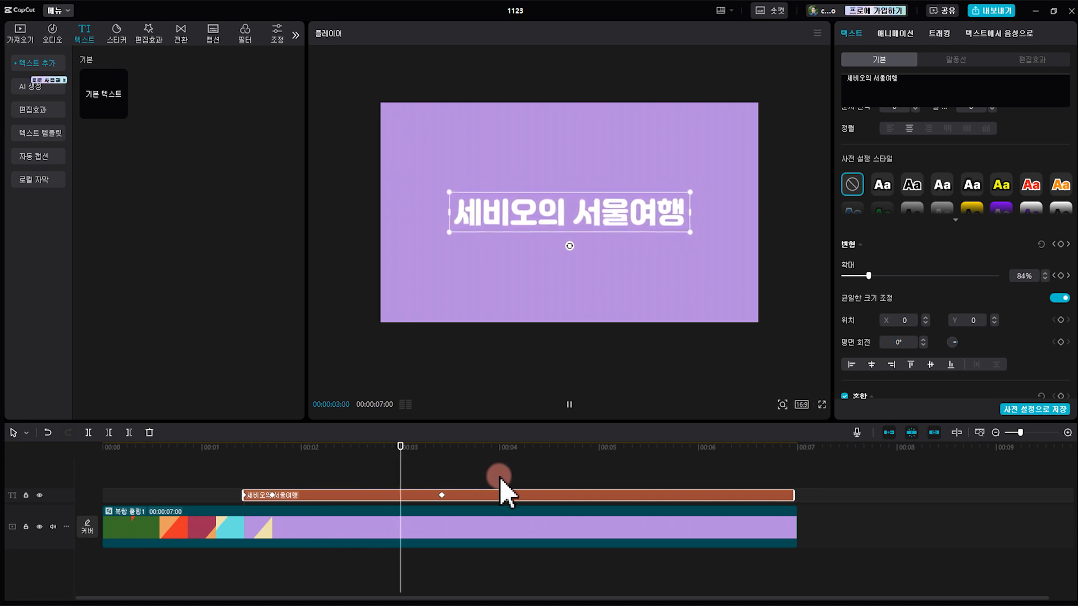
Shift the title clip earlier so it starts at about 00:00:01:07, and preview it from 00:00:01:05
left_click_drag(192, 453, 240, 466)
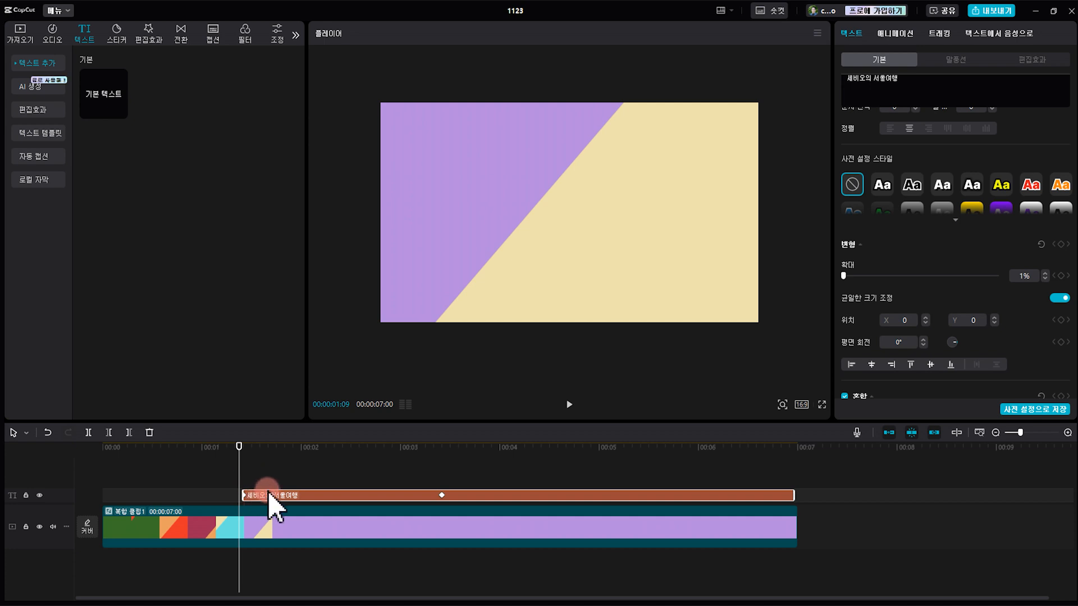
left_click_drag(334, 508, 399, 517)
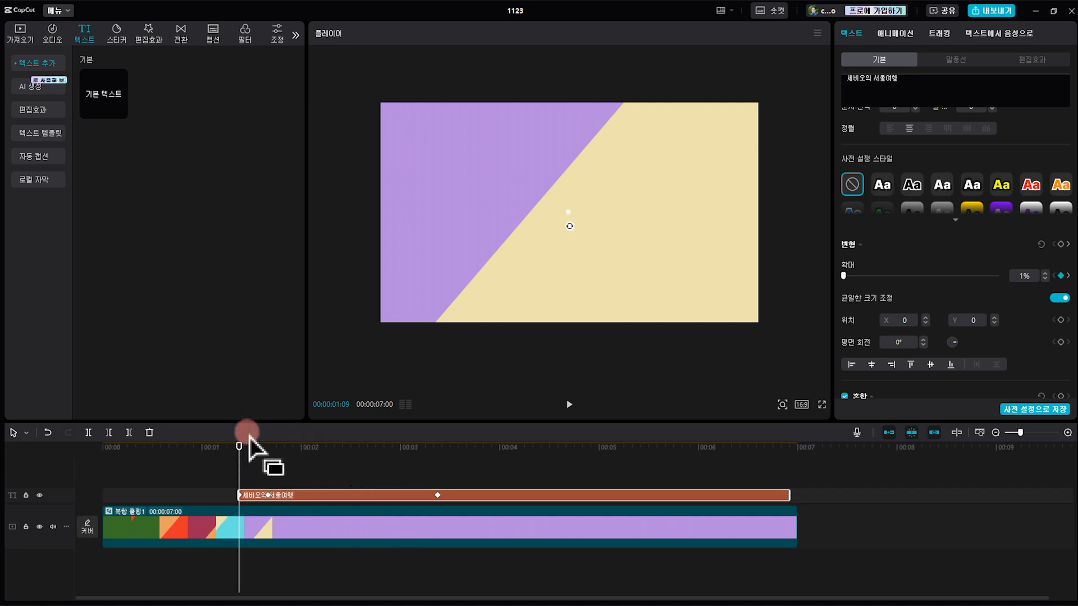
left_click_drag(240, 464, 223, 478)
left_click_drag(303, 505, 293, 505)
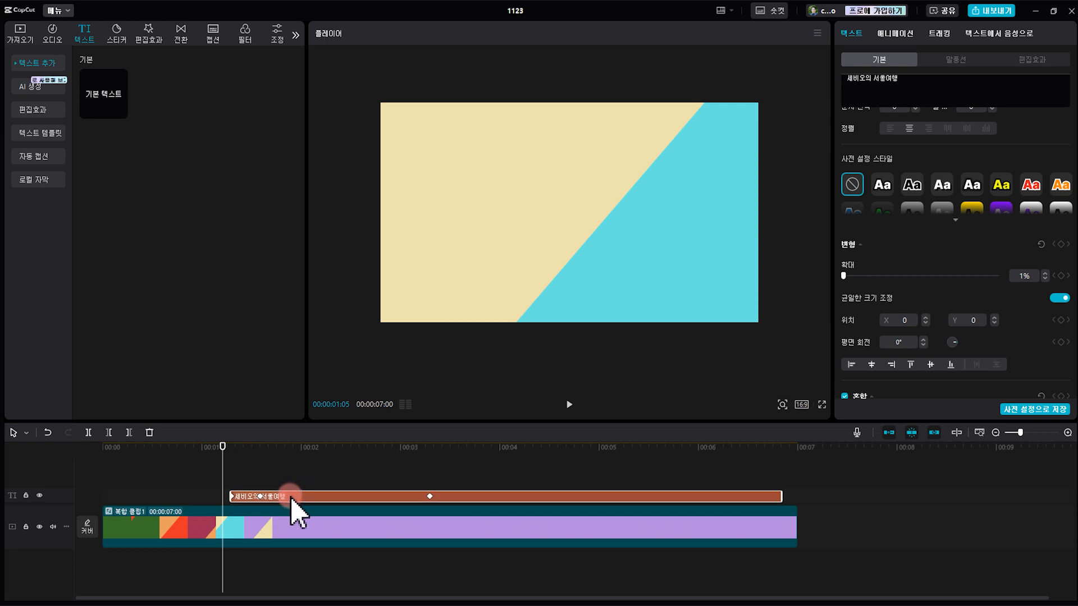
key("space")
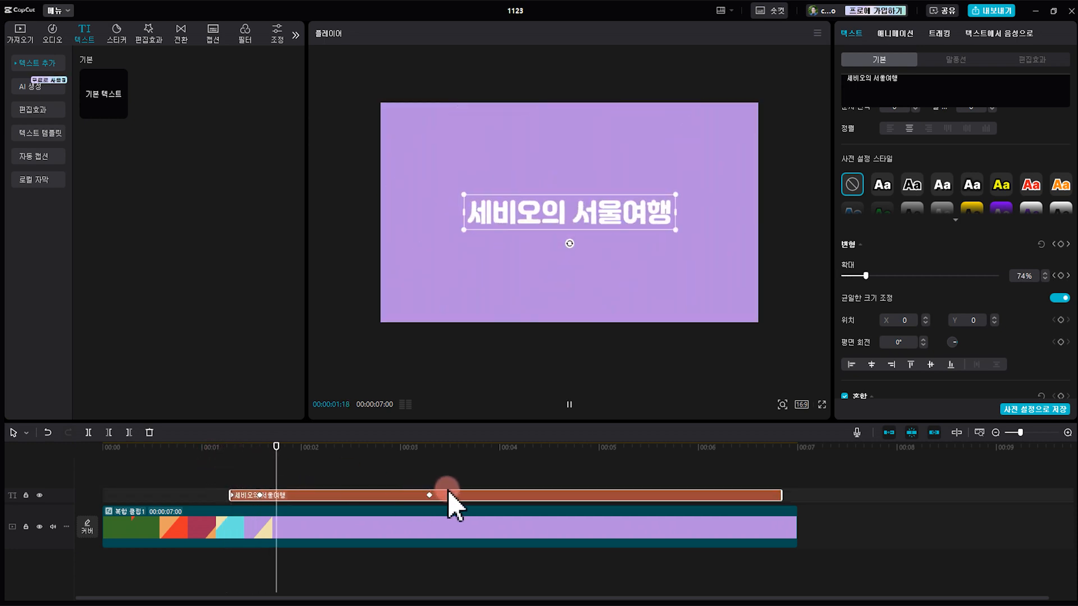
Try extending the title clip's end to the compound clip's end, and place the playhead at 00:00:01:17
left_click_drag(782, 495, 797, 496)
left_click(270, 456)
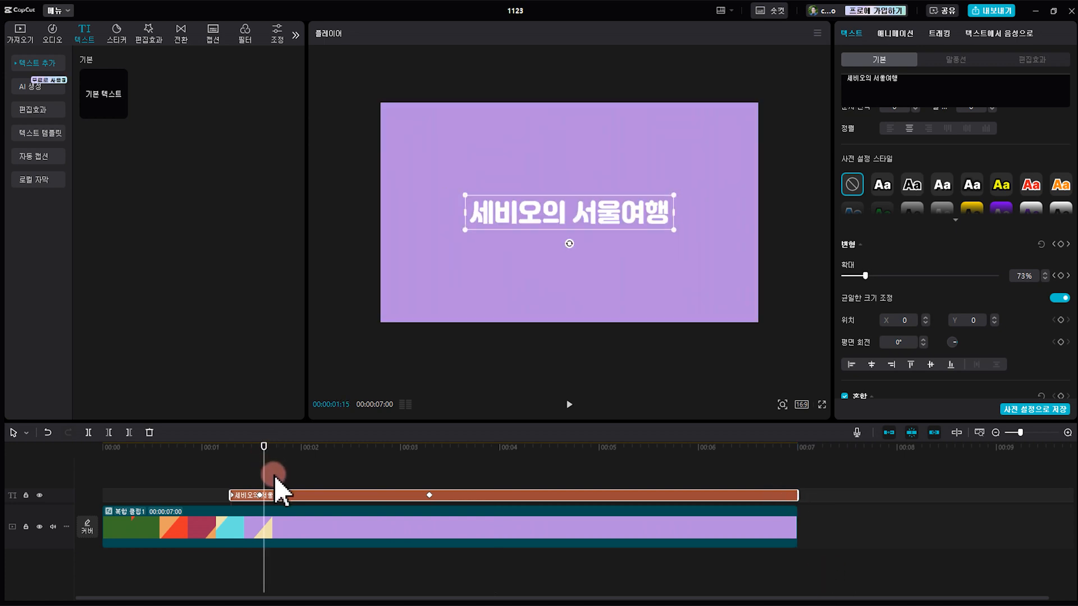
left_click(273, 475)
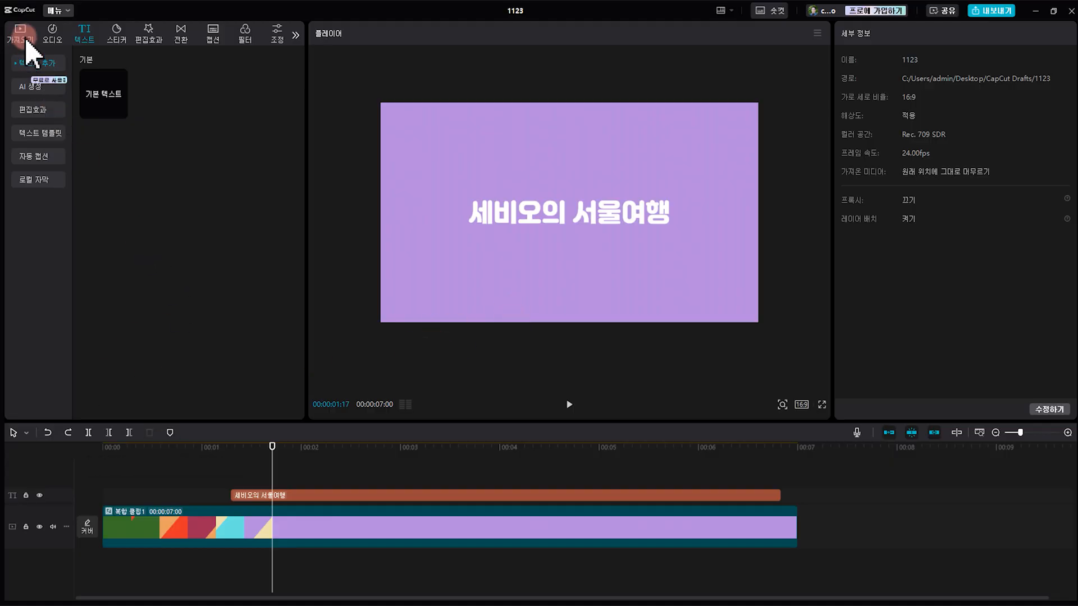
Import the local video 한강변 and place it on a new track above the title, starting at 00:00:00:00
left_click(26, 42)
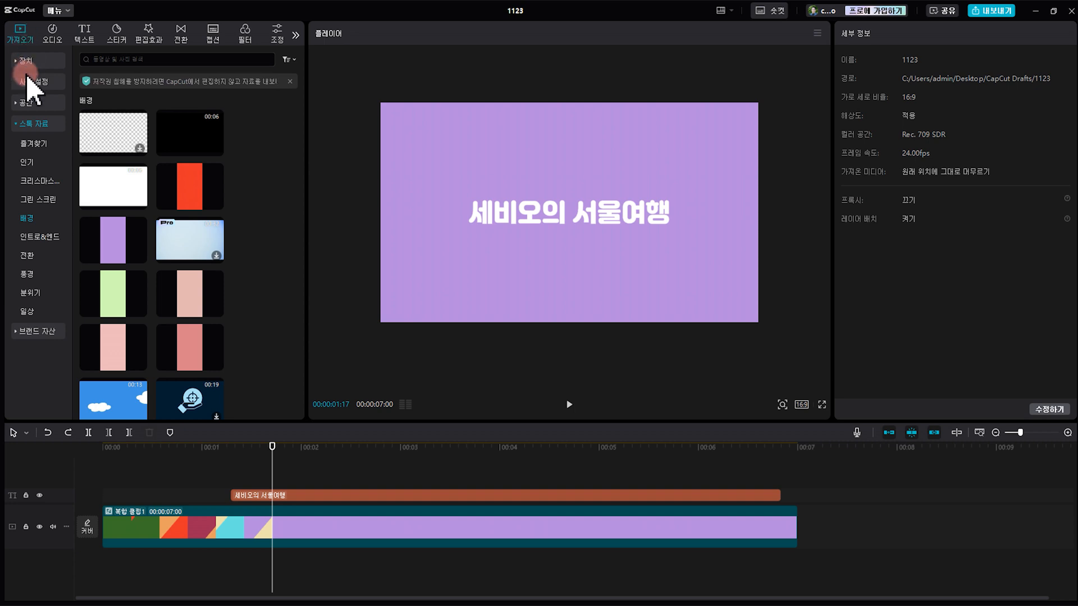
left_click(31, 62)
left_click(211, 92)
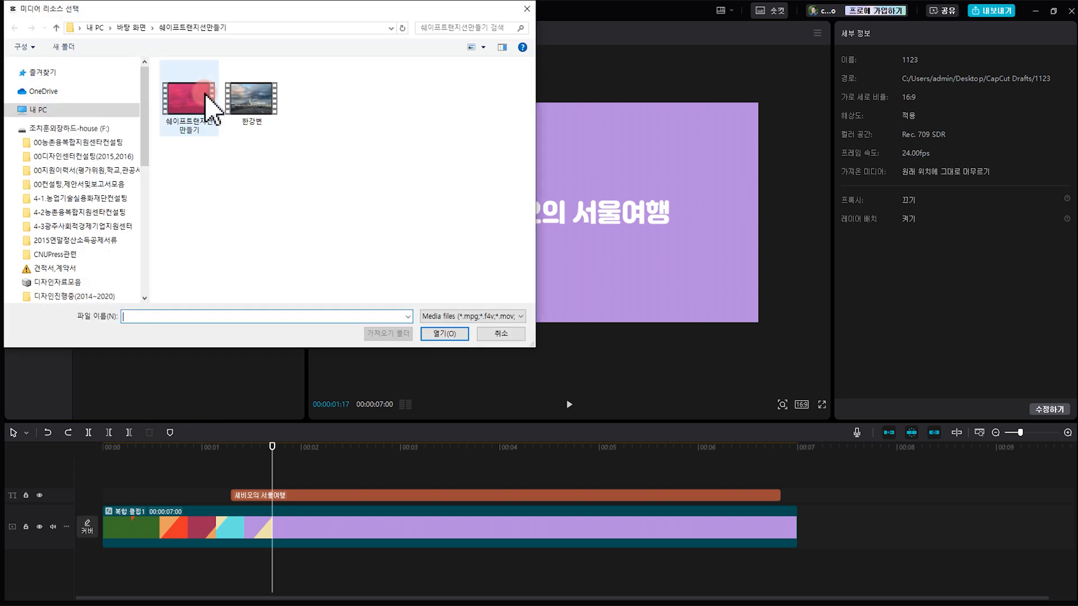
left_click(251, 104)
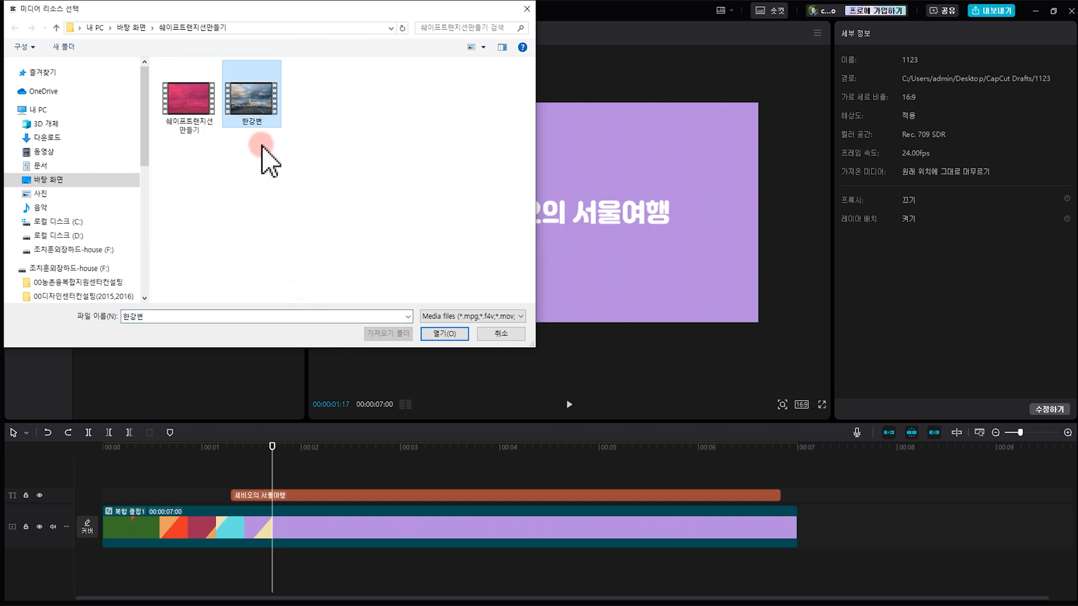
left_click(448, 336)
left_click_drag(112, 138, 113, 480)
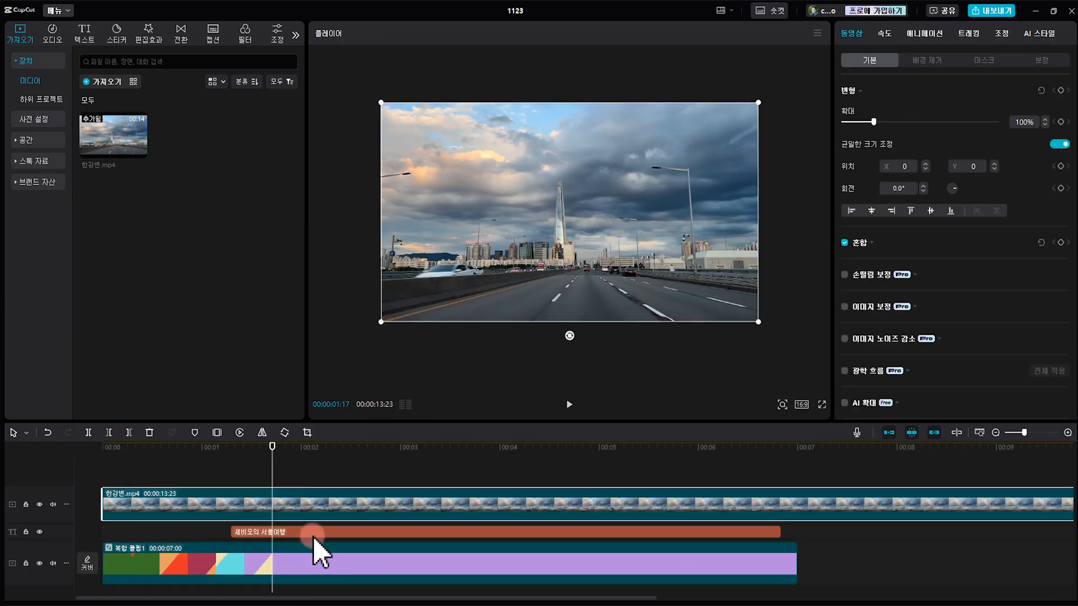
Move the title clip to a track above the 한강변 footage and align its end with the compound clip's end
left_click(312, 532)
left_click_drag(316, 533, 339, 491)
left_click_drag(493, 495, 501, 495)
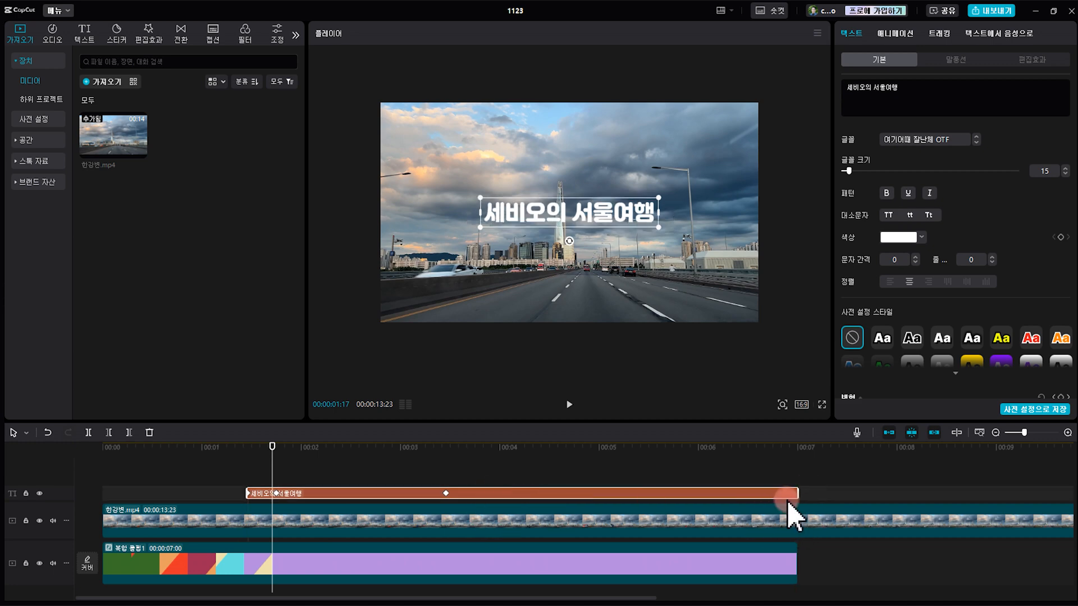
left_click_drag(764, 497, 789, 494)
Trim the 한강변 footage at 00:00:07:00, removing everything after that point
left_click(796, 448)
left_click(818, 522)
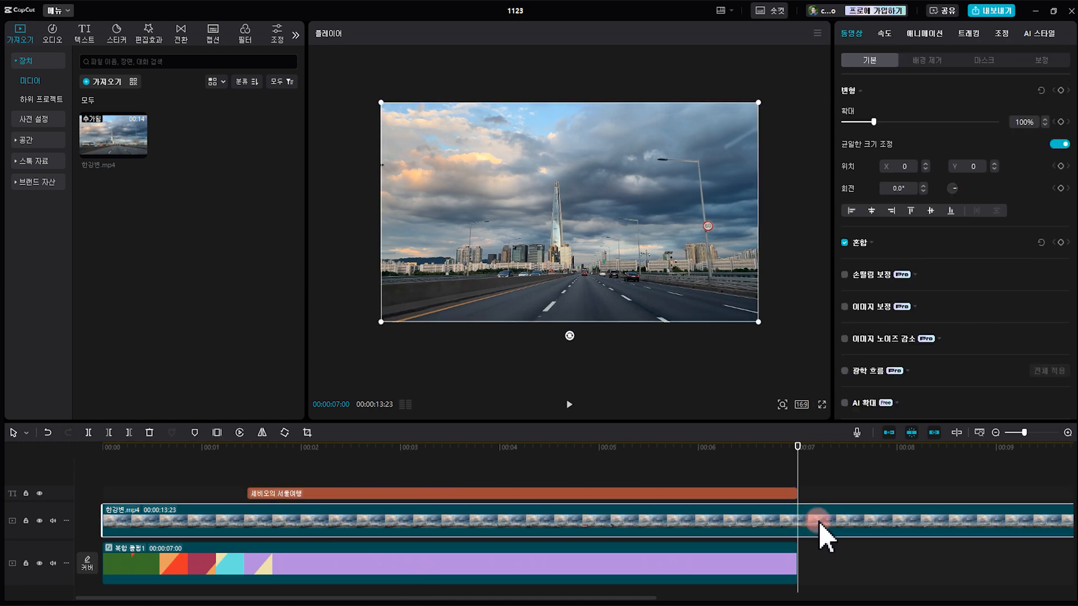
key("w")
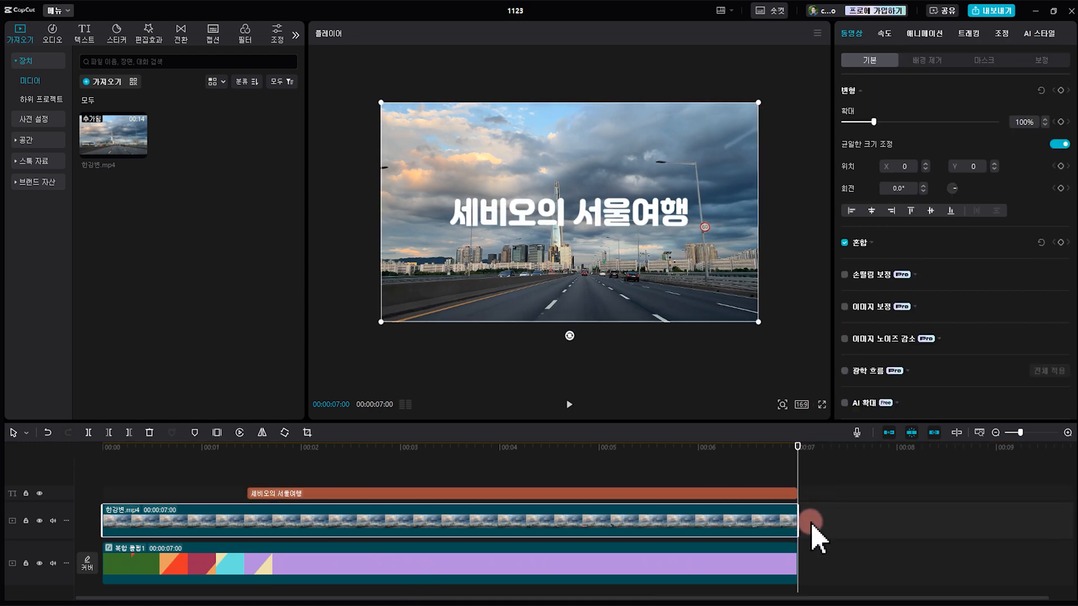
Lower the 한강변 footage's opacity to 42% and preview the composition from the start
left_click(201, 447)
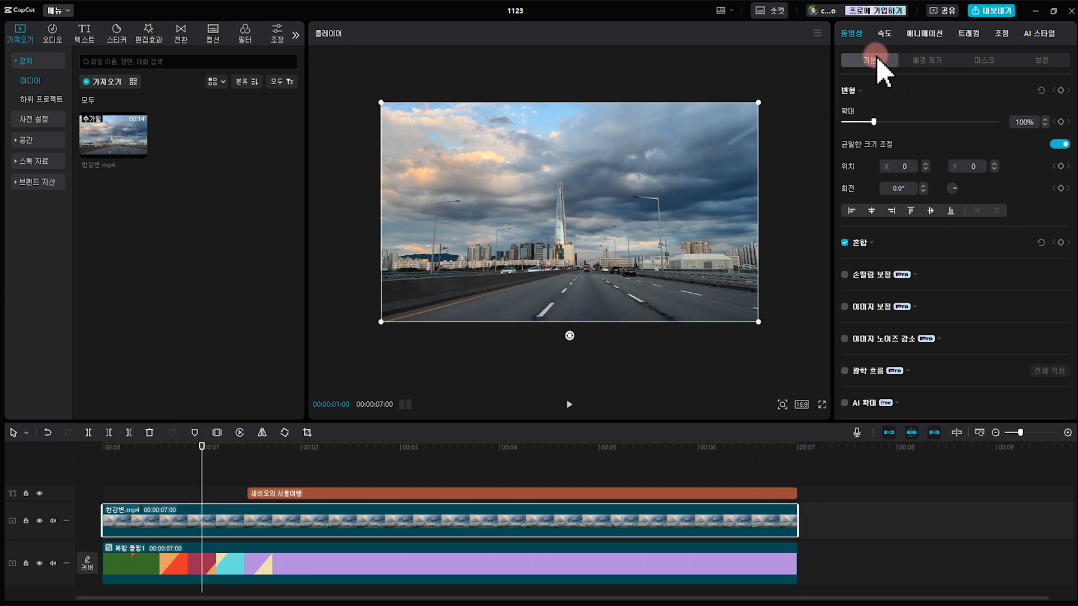
left_click(862, 243)
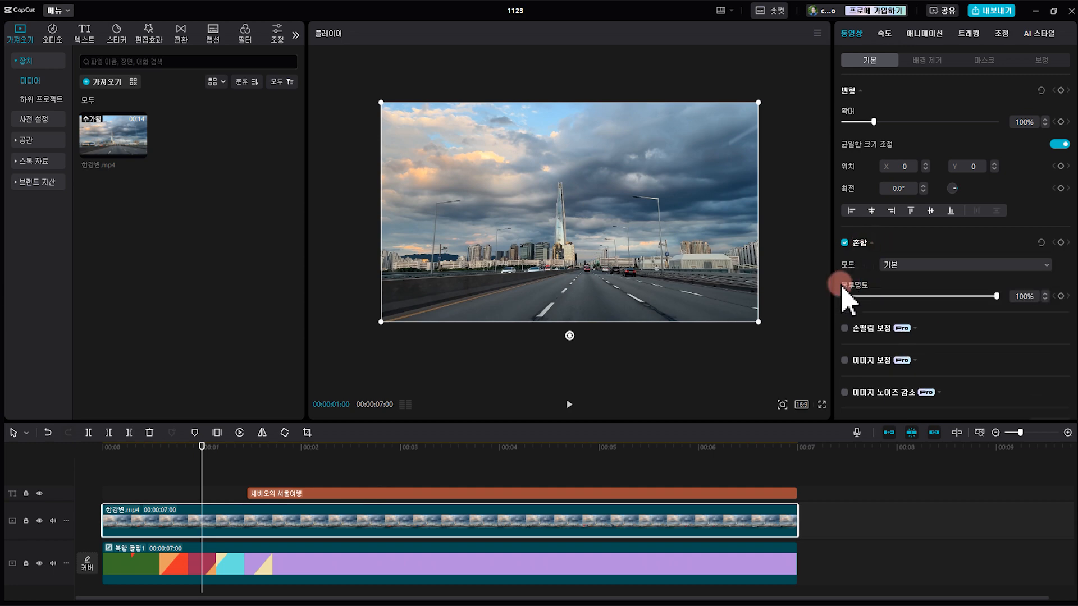
left_click_drag(996, 295, 909, 296)
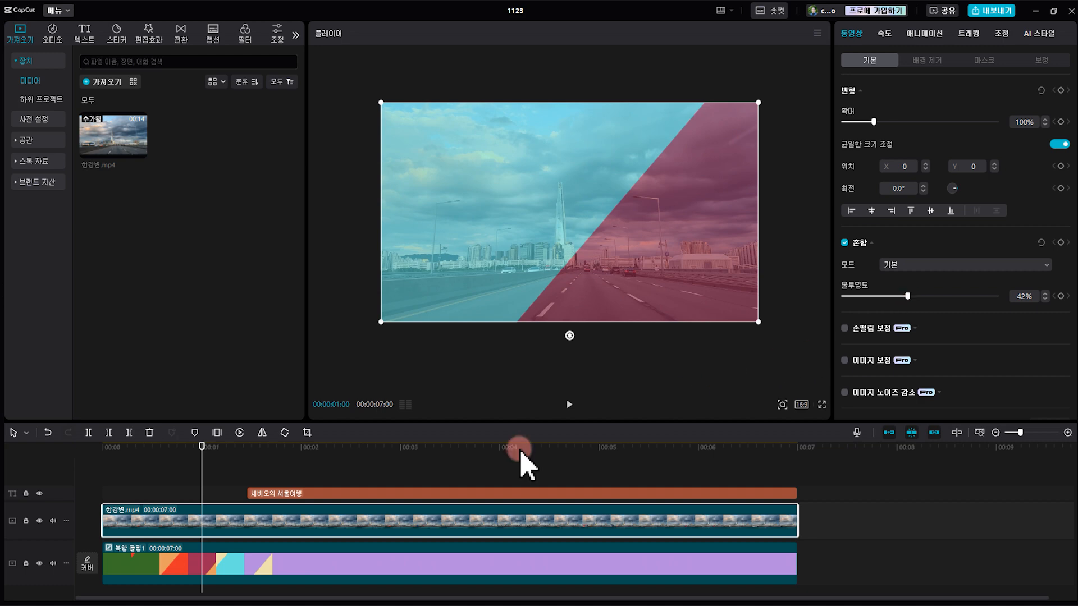
key("Home")
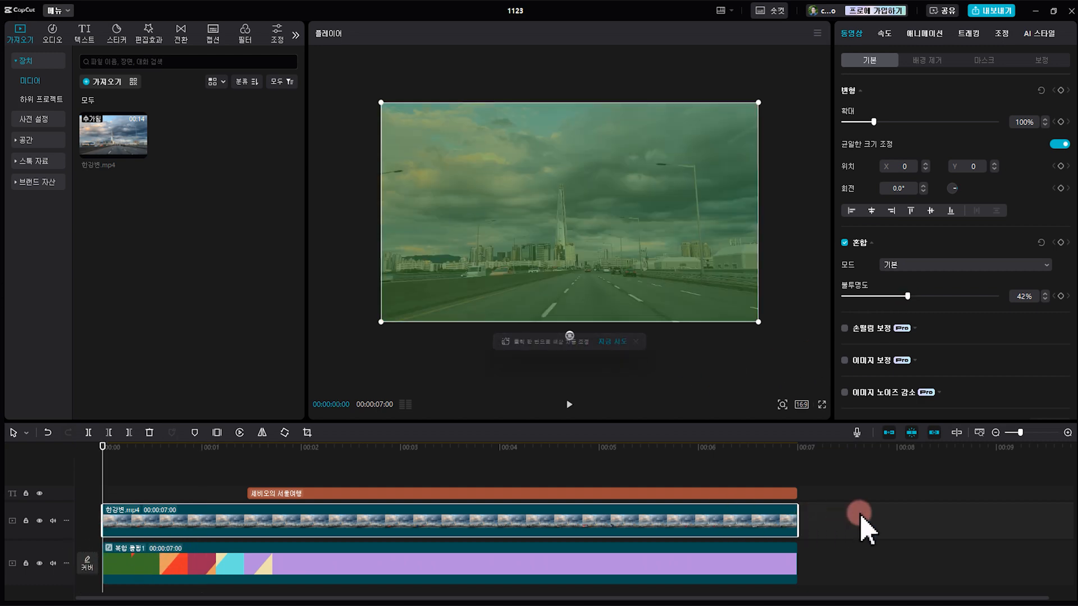
key("space")
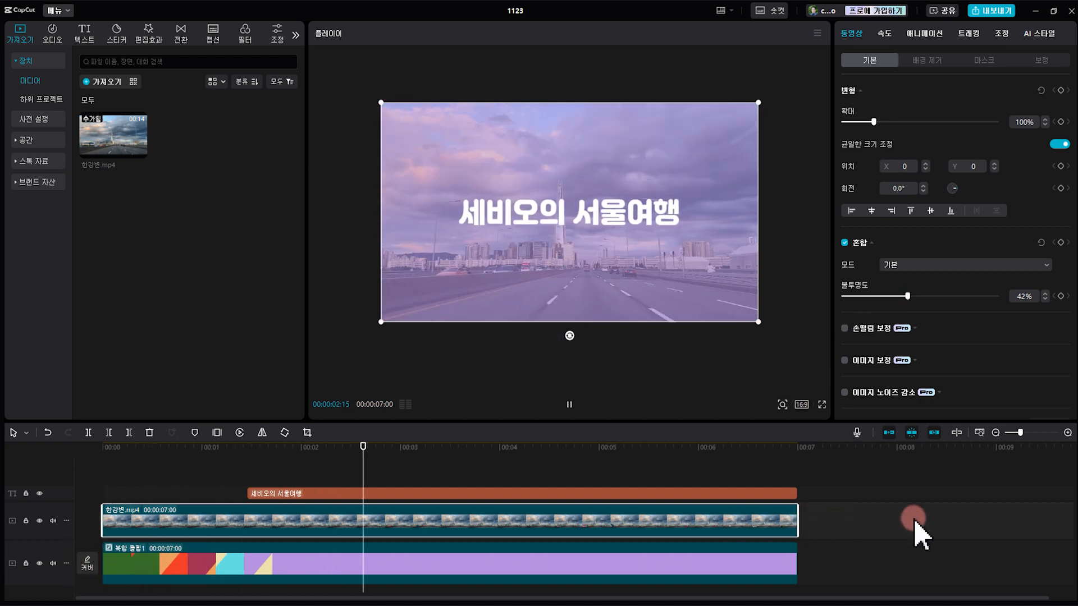
key("space")
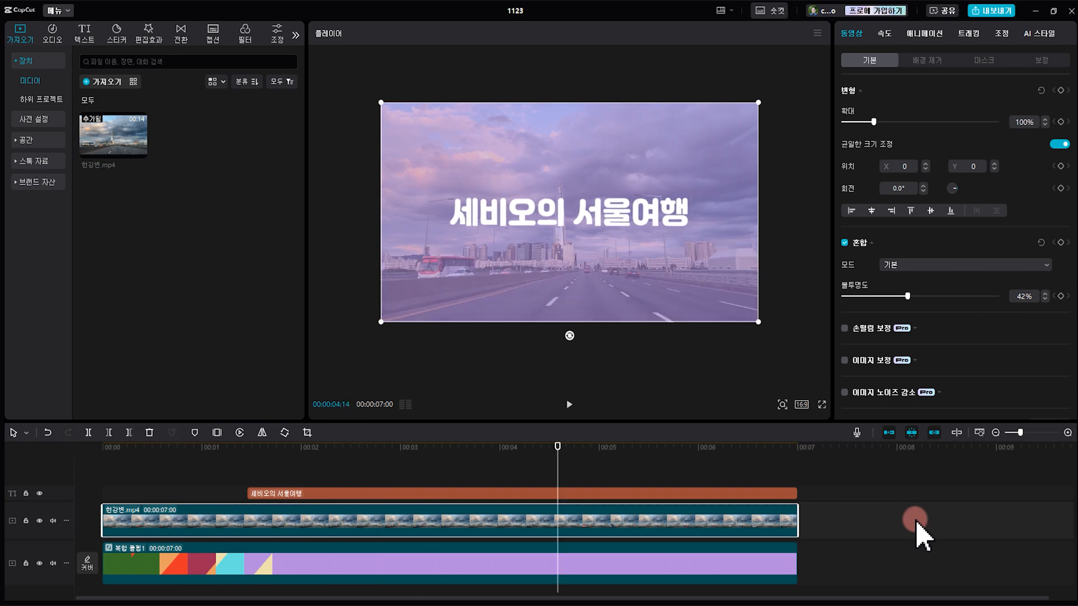